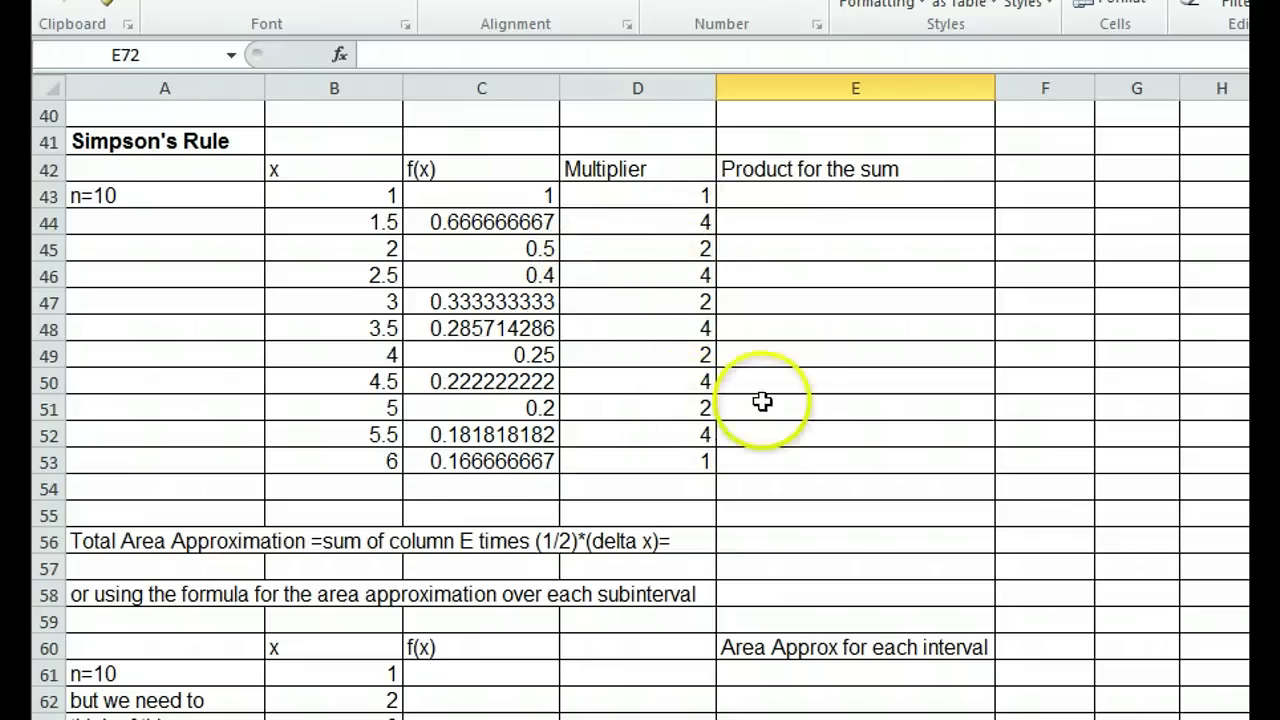
# Enter =C43*D43 in E43 and fill it down to E53
pyautogui.click(787, 199)
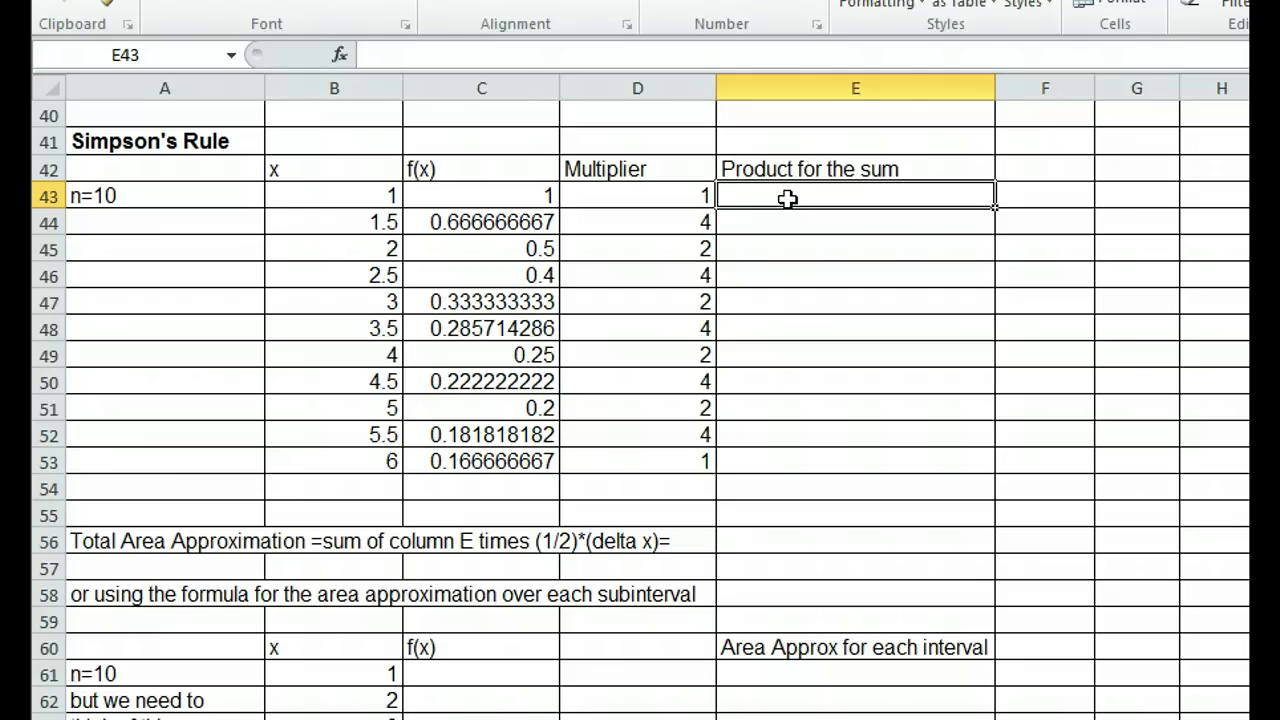
pyautogui.write('=')
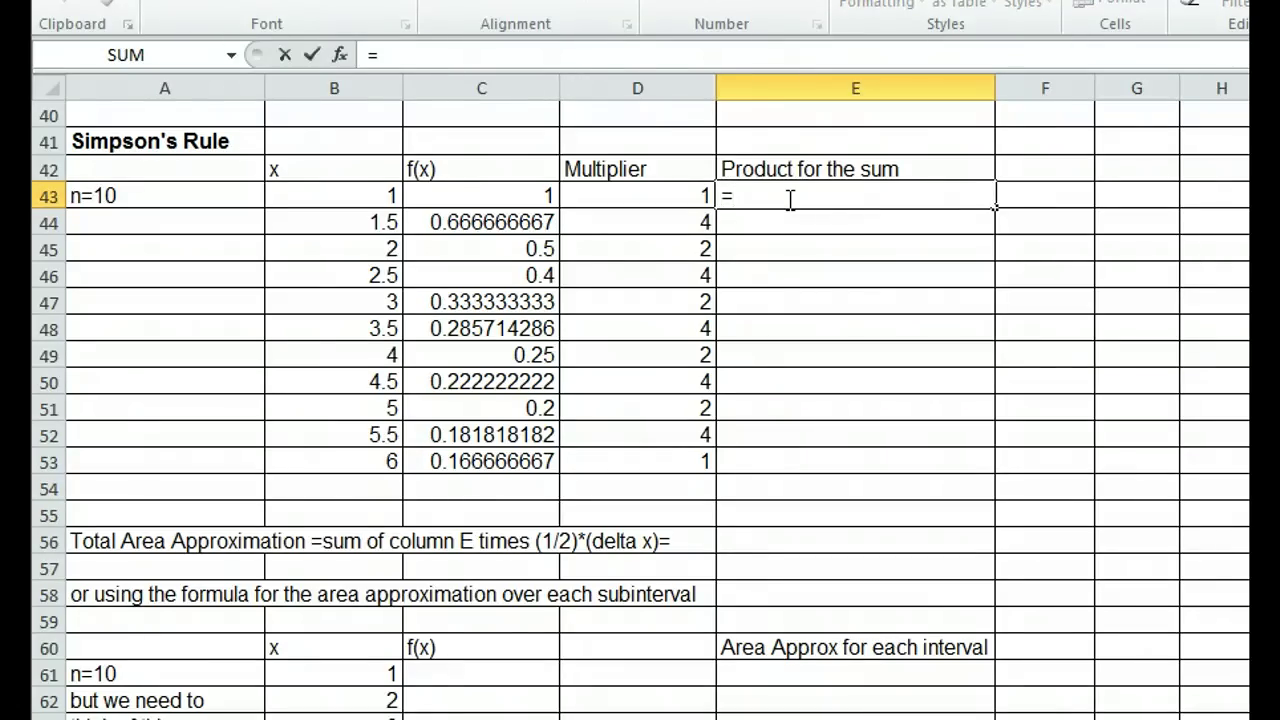
pyautogui.write('c')
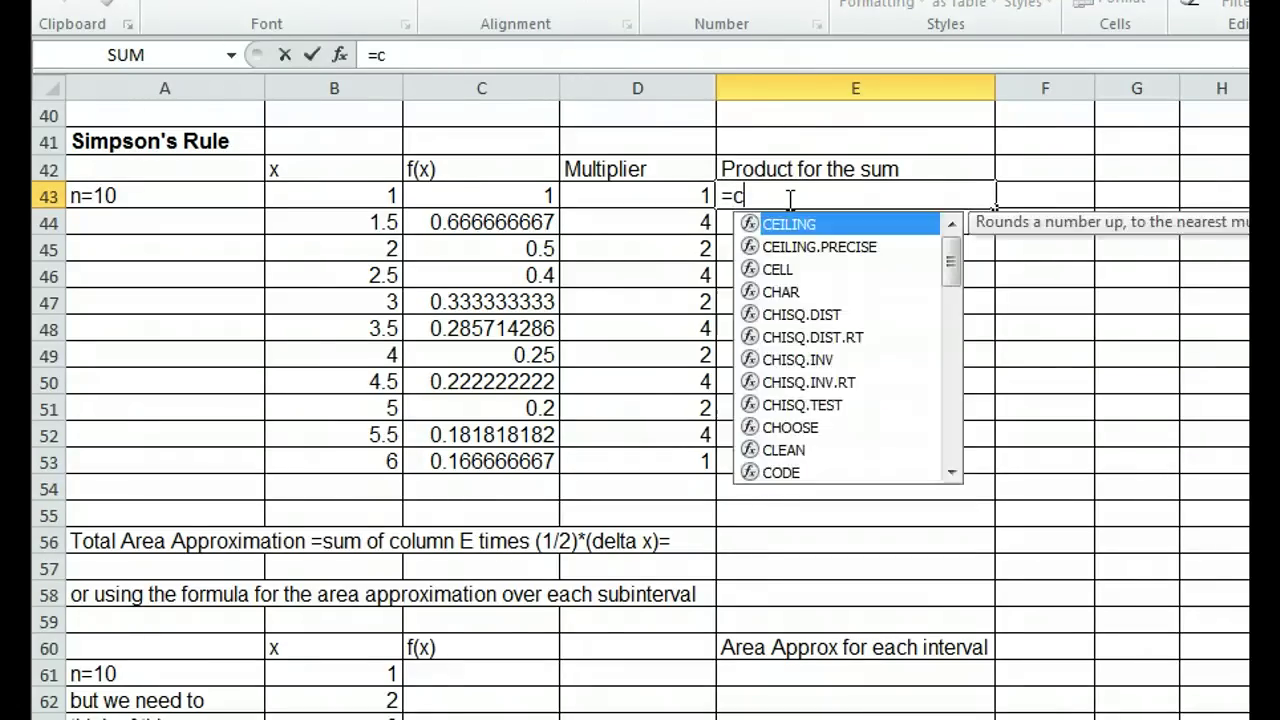
pyautogui.write('1')
pyautogui.press('BackSpace')
pyautogui.write('42')
pyautogui.press('BackSpace')
pyautogui.write('3*')
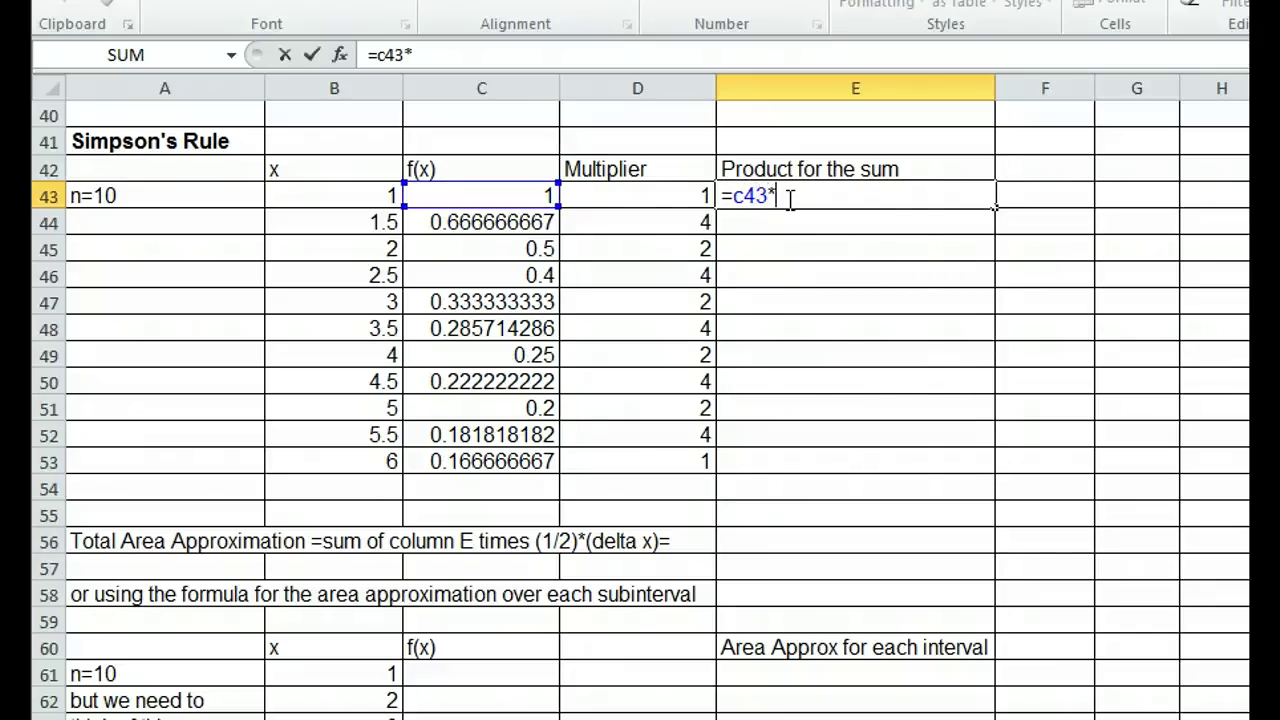
pyautogui.write('d43')
pyautogui.press('Return')
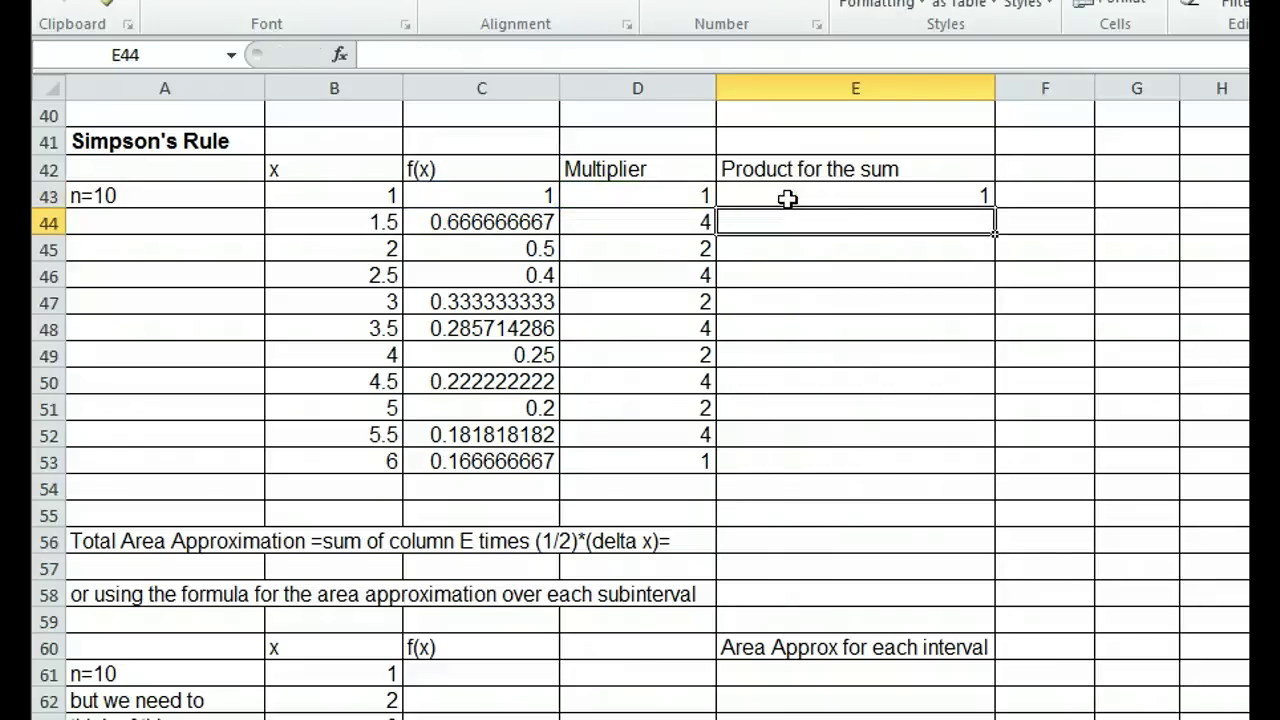
pyautogui.click(885, 196)
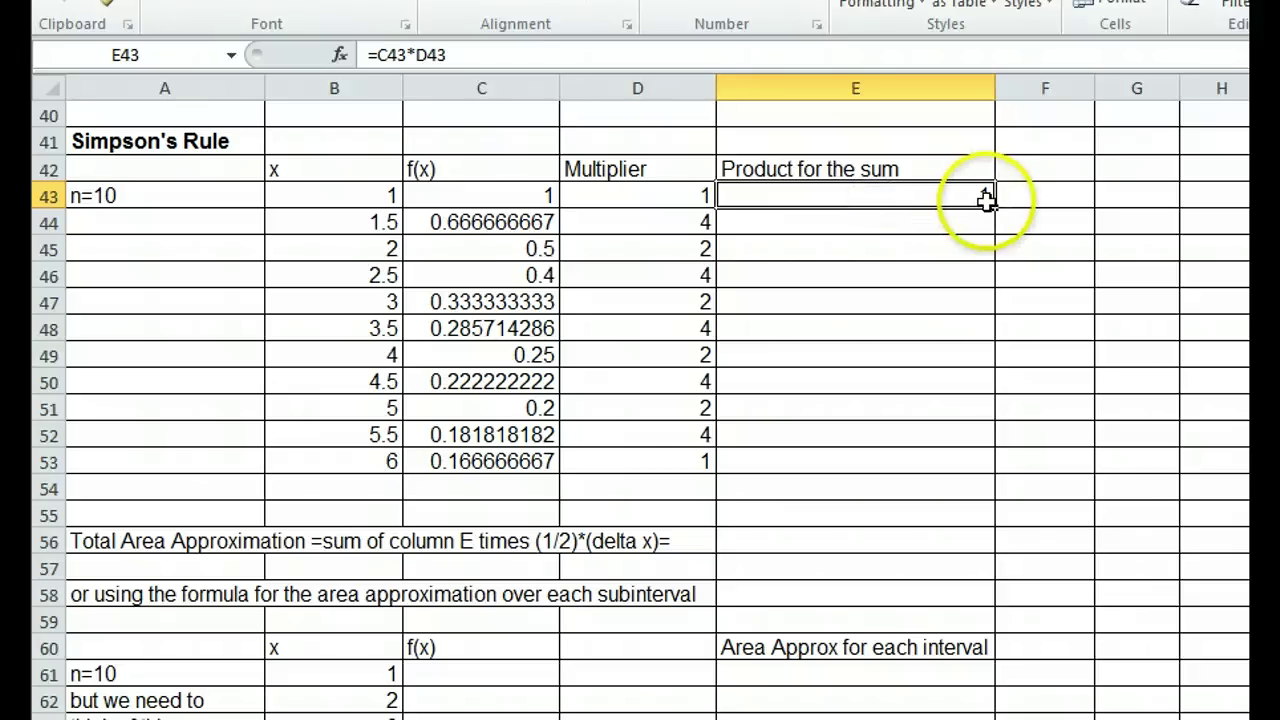
pyautogui.moveTo(997, 208); pyautogui.dragTo(1000, 474)
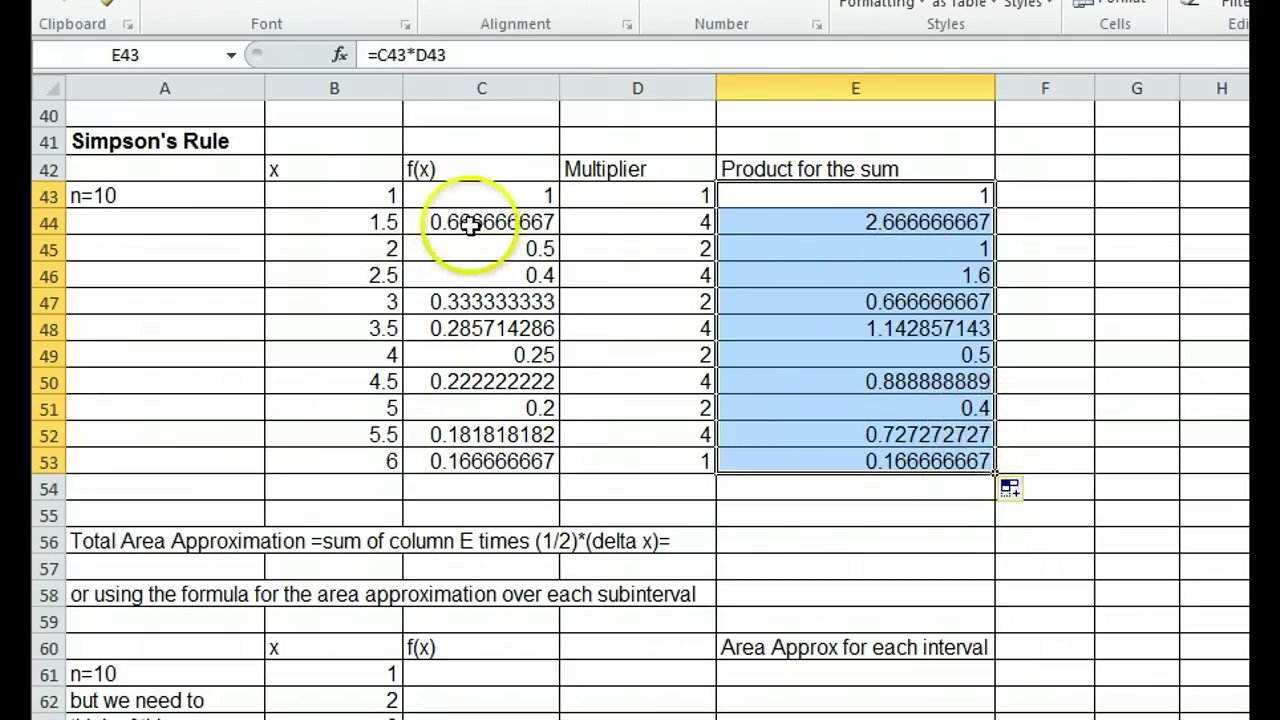
# In E56 enter =(1/3)*SUM(E43:E53) times delta x, giving 1.793169793
pyautogui.click(802, 541)
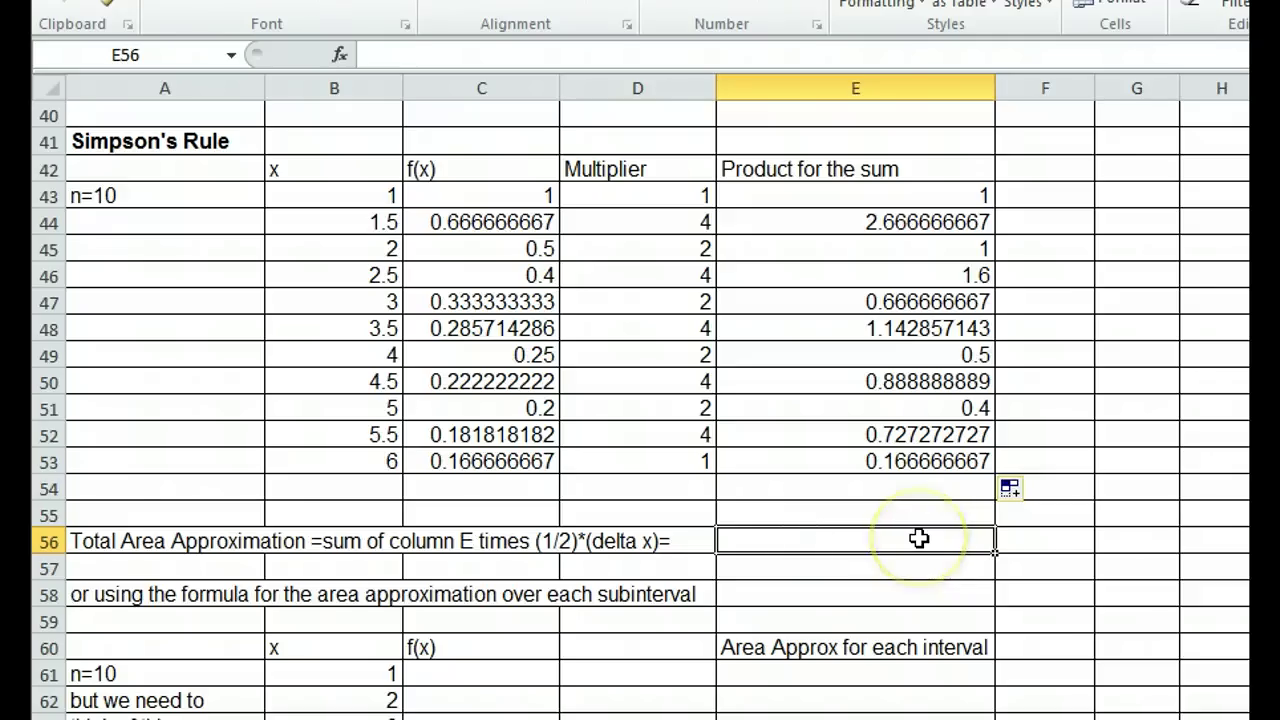
pyautogui.write('=(1/3')
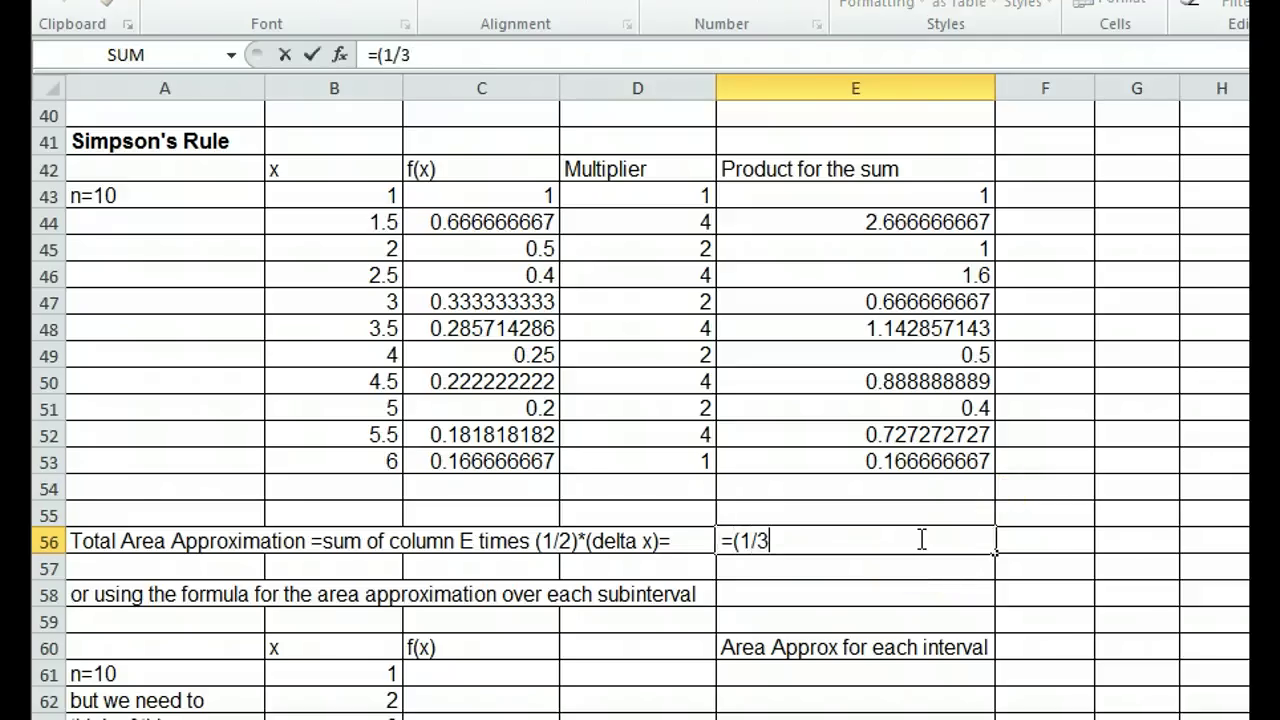
pyautogui.write(')*sum(')
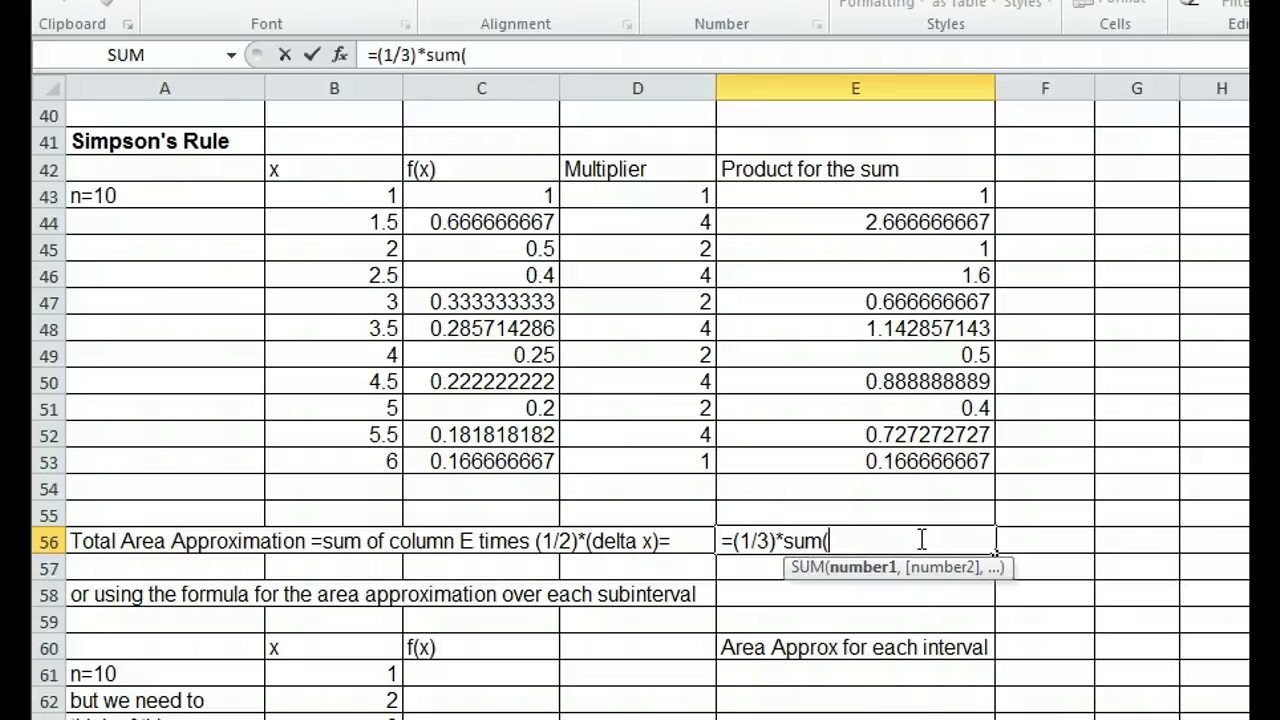
pyautogui.moveTo(920, 200); pyautogui.dragTo(905, 458)
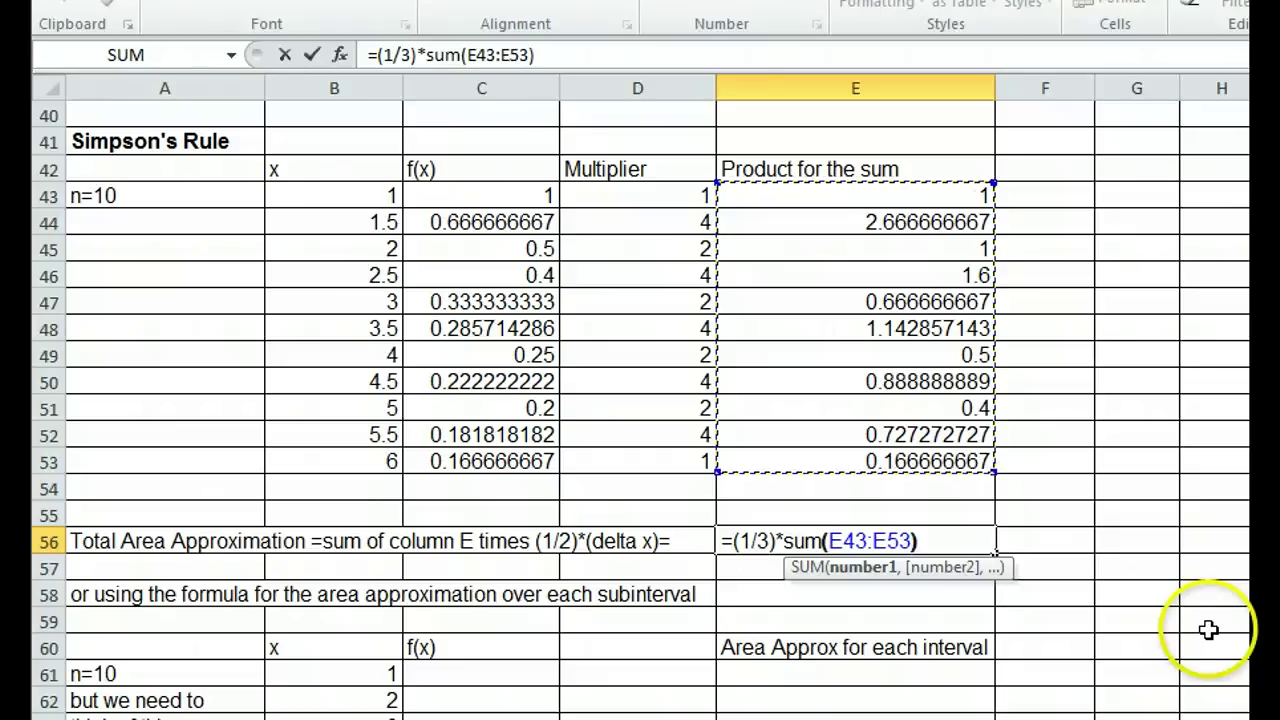
pyautogui.write(')*')
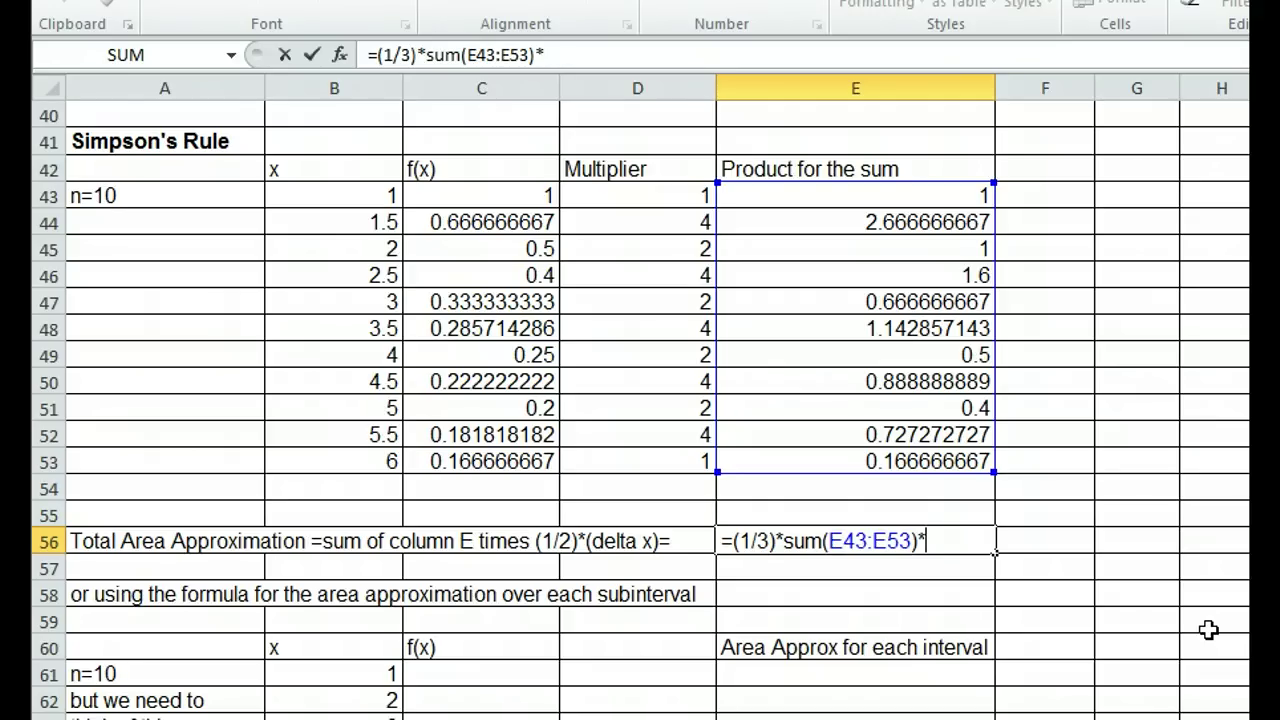
pyautogui.press('Return')
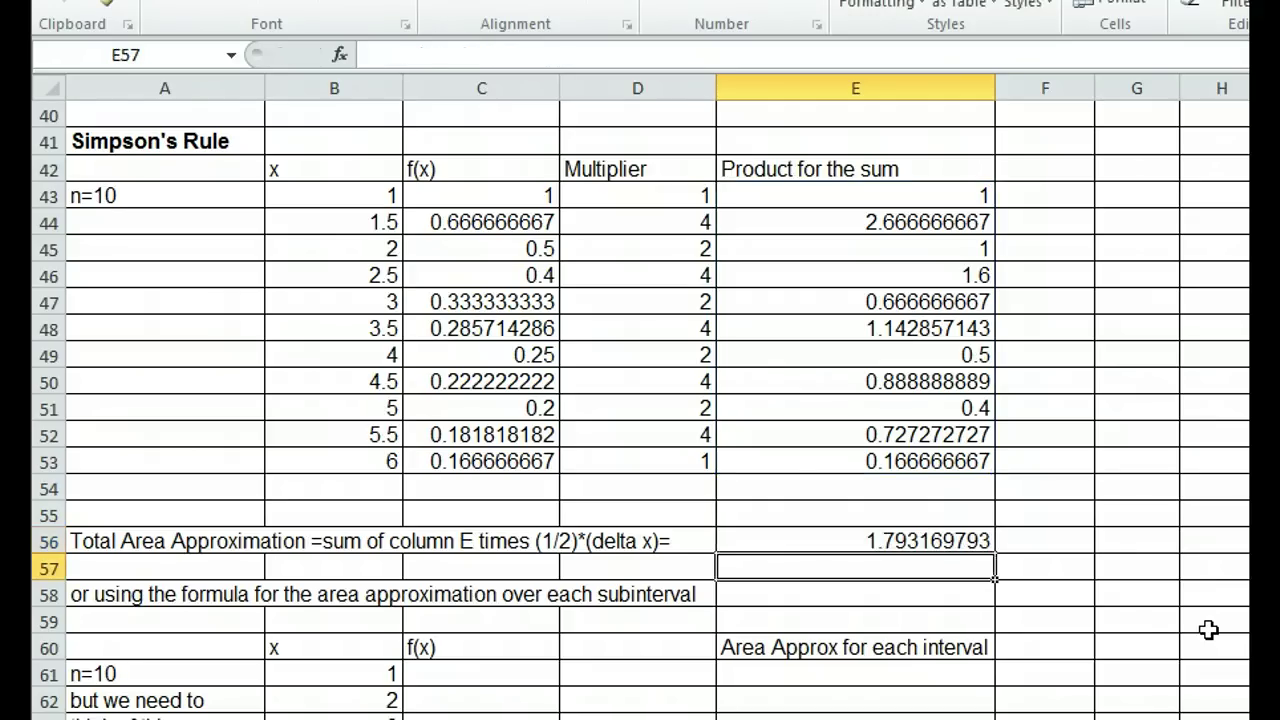
# Scroll the worksheet until rows 52–74 with the second x-from-1-to-6 table are visible
pyautogui.scroll(-1, 1186, 543)
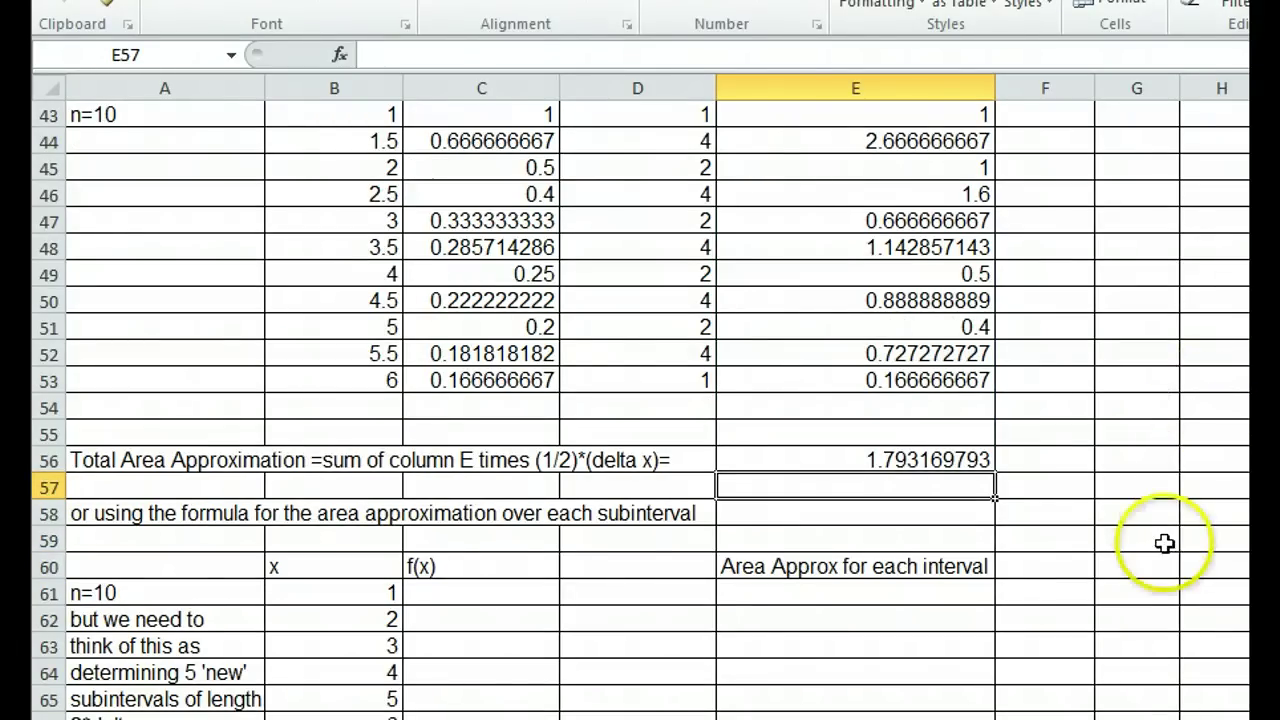
pyautogui.scroll(1, 1165, 543)
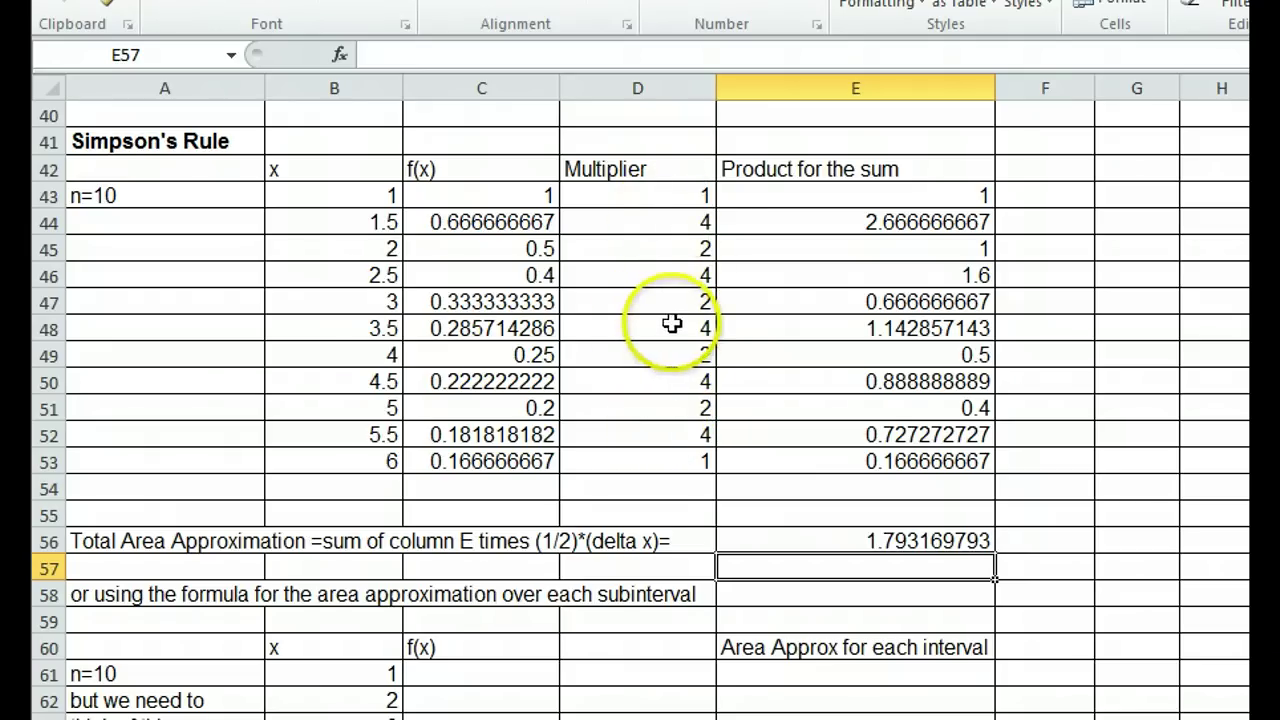
pyautogui.scroll(-2, 675, 318)
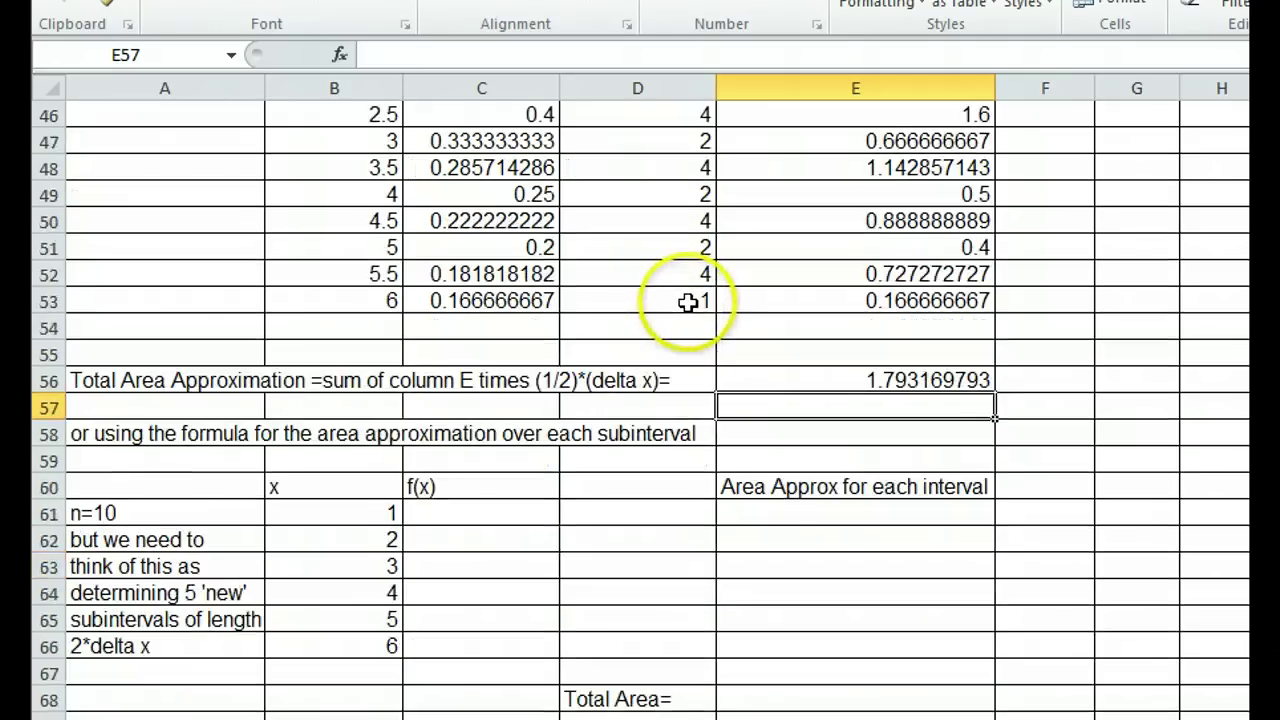
pyautogui.scroll(-2, 688, 303)
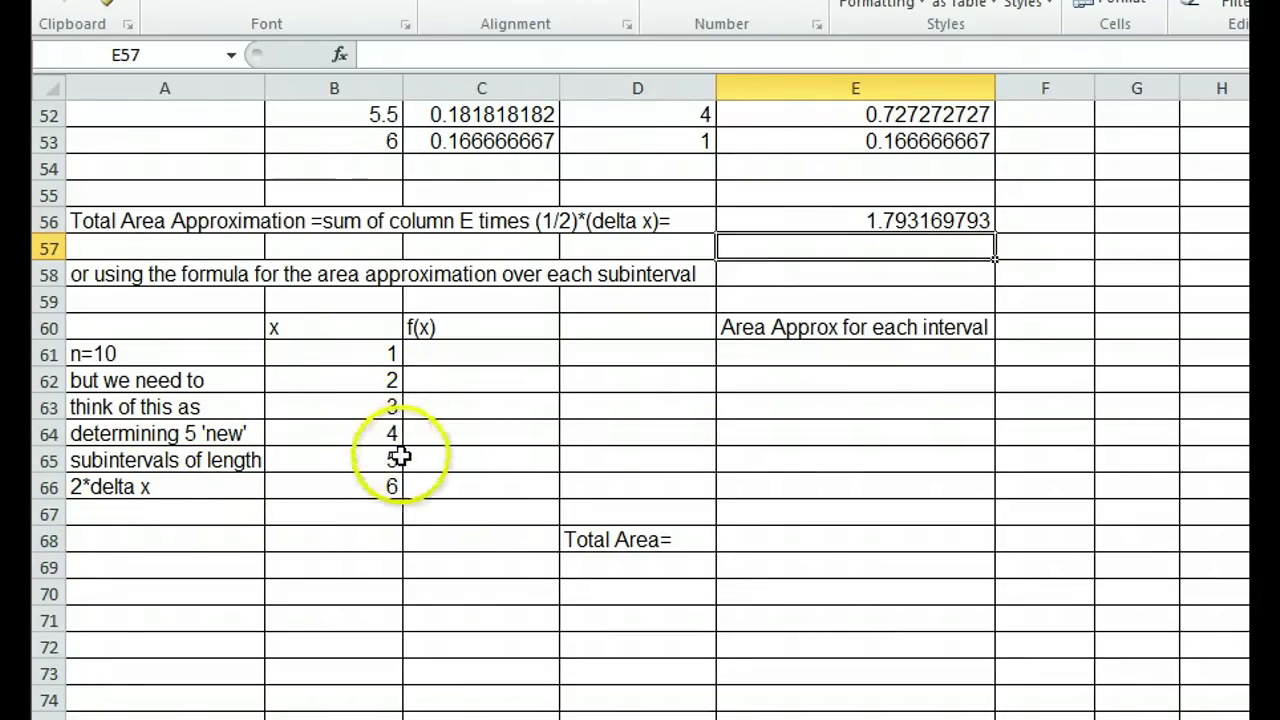
# Fill C61:C66 with =1/B61, then select the Riemann sum equation in the notes
pyautogui.click(477, 353)
pyautogui.write('=')
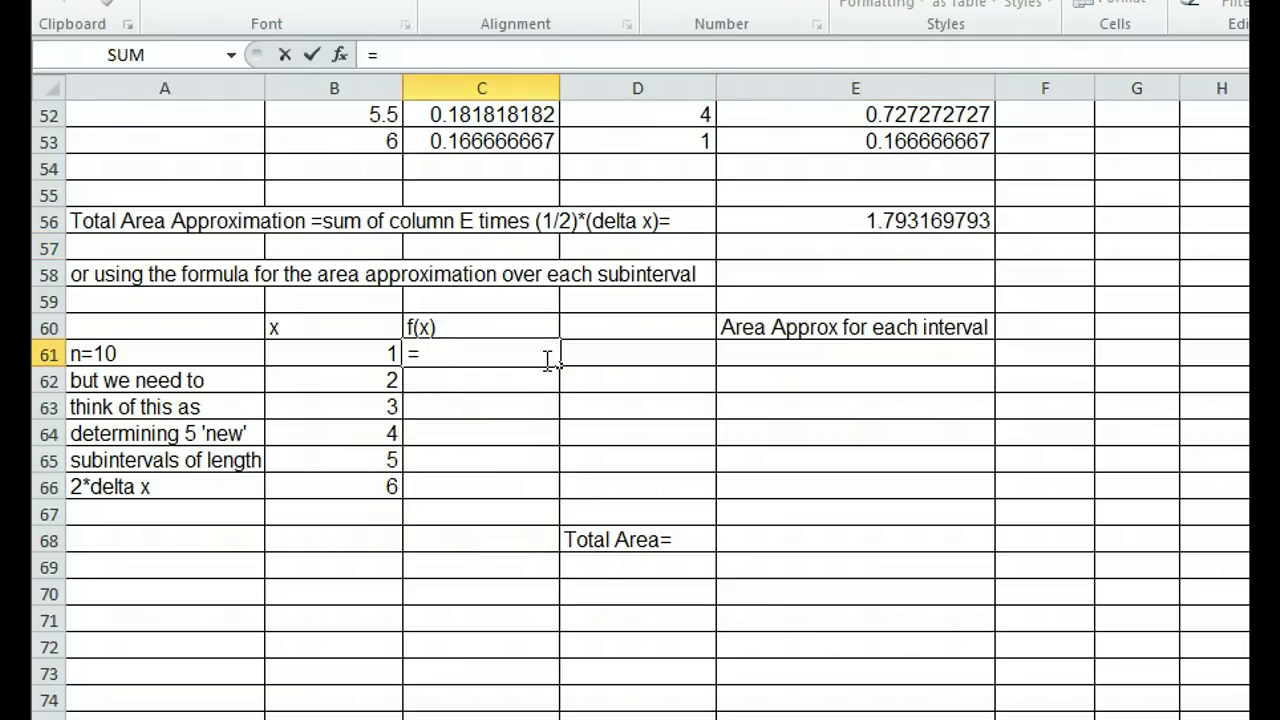
pyautogui.write('1b')
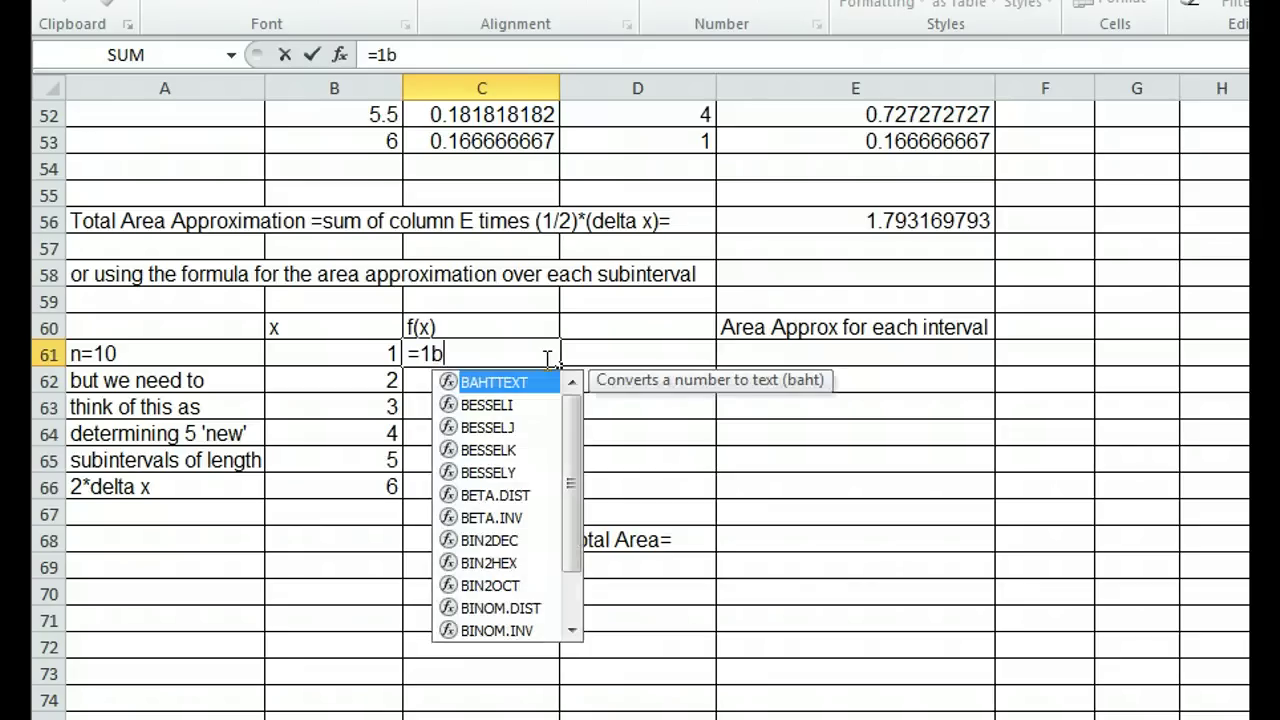
pyautogui.press('BackSpace')
pyautogui.write('/')
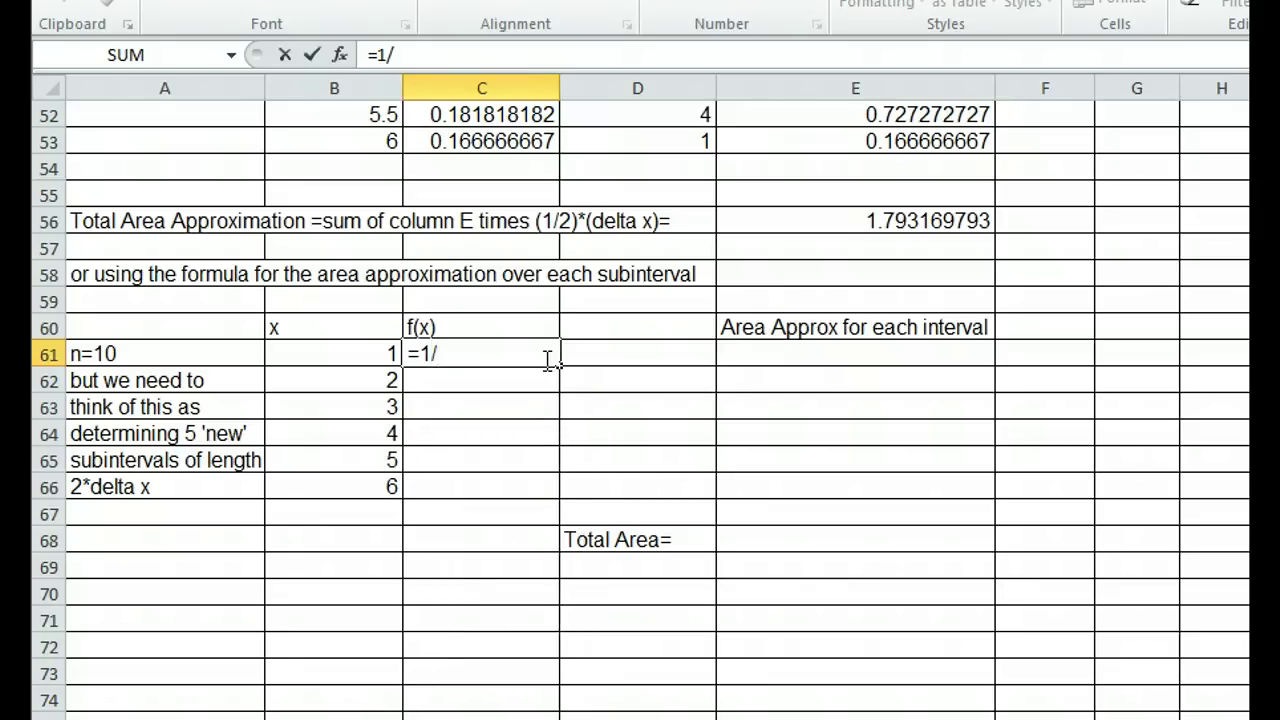
pyautogui.write('b61')
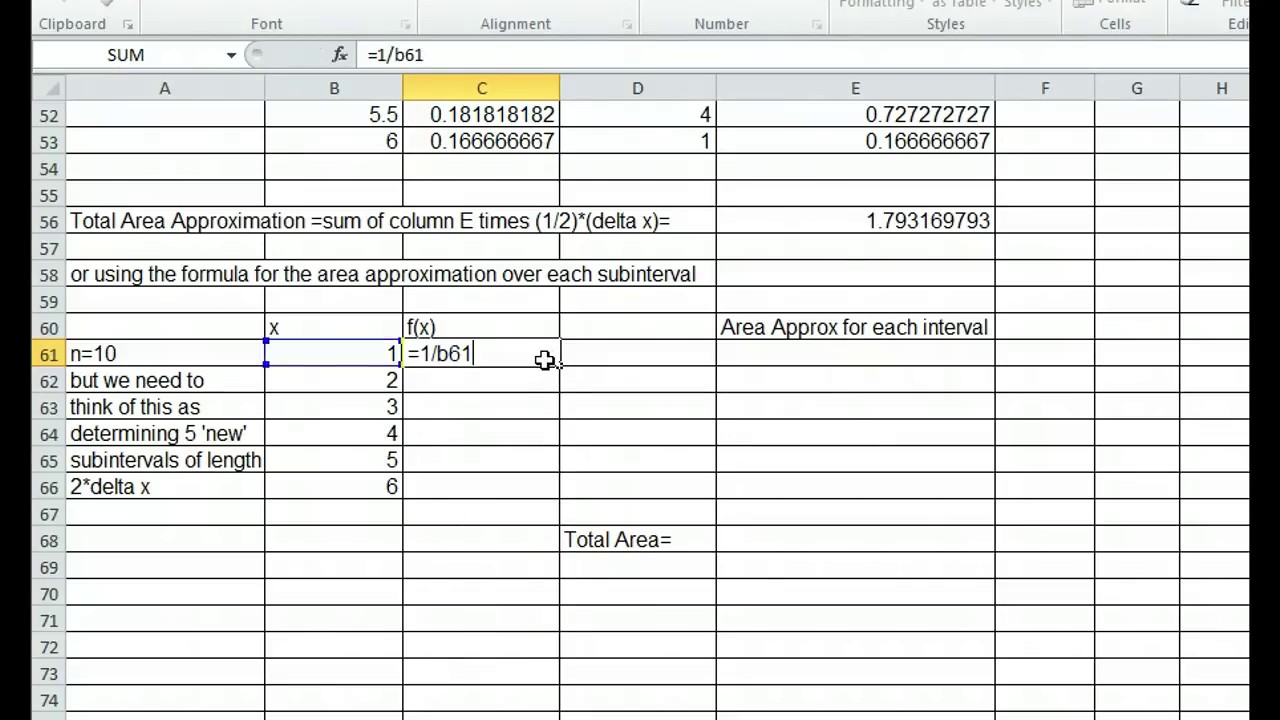
pyautogui.press('Return')
pyautogui.click(545, 358)
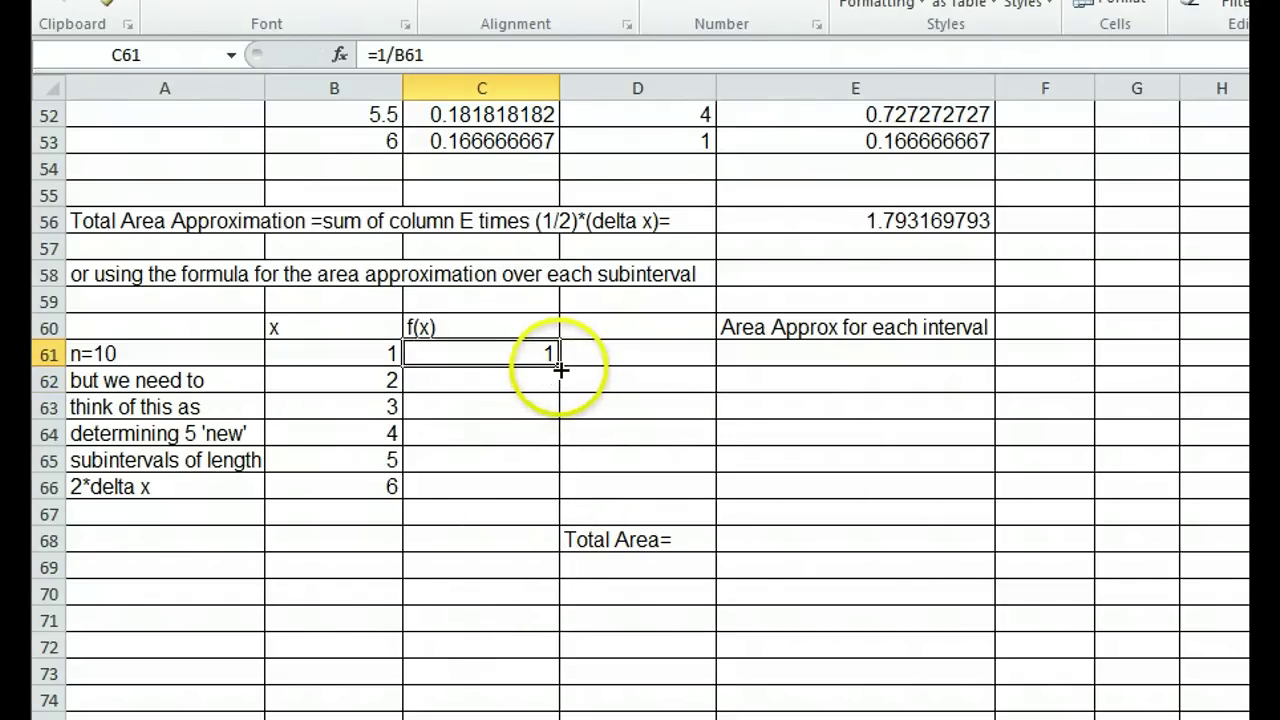
pyautogui.moveTo(561, 366); pyautogui.dragTo(555, 492)
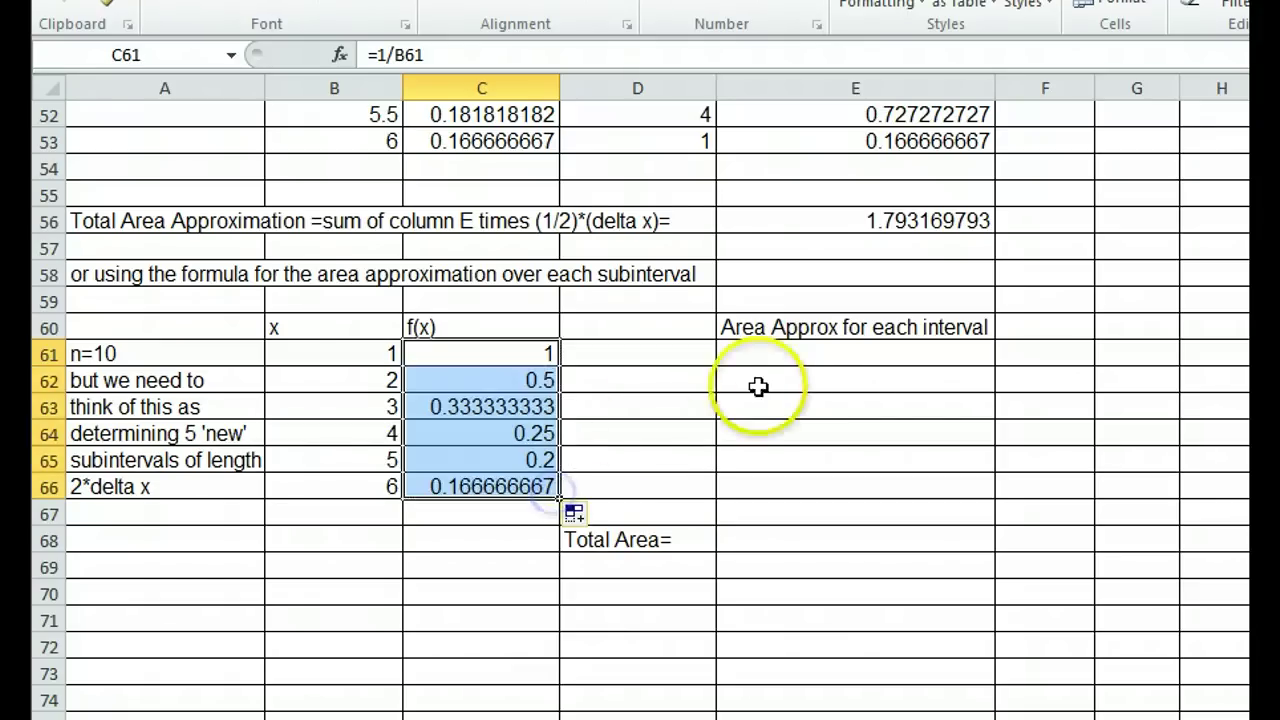
pyautogui.click(810, 357)
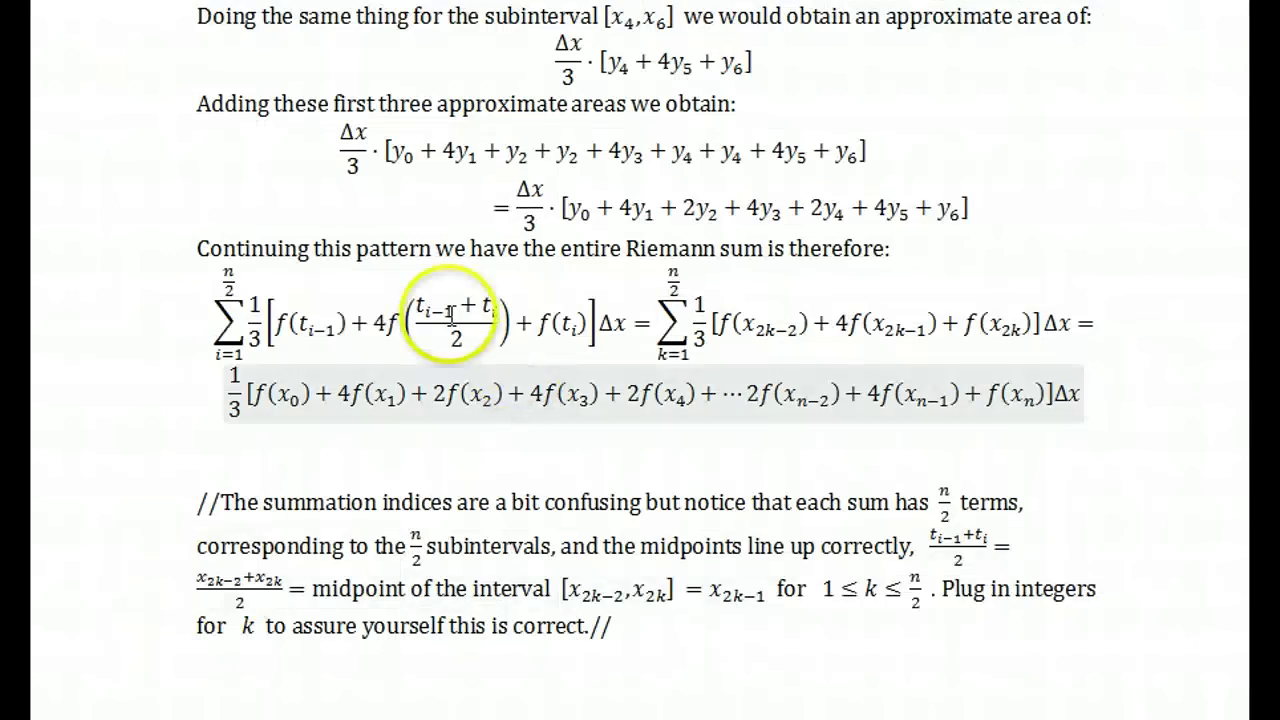
pyautogui.click(245, 340)
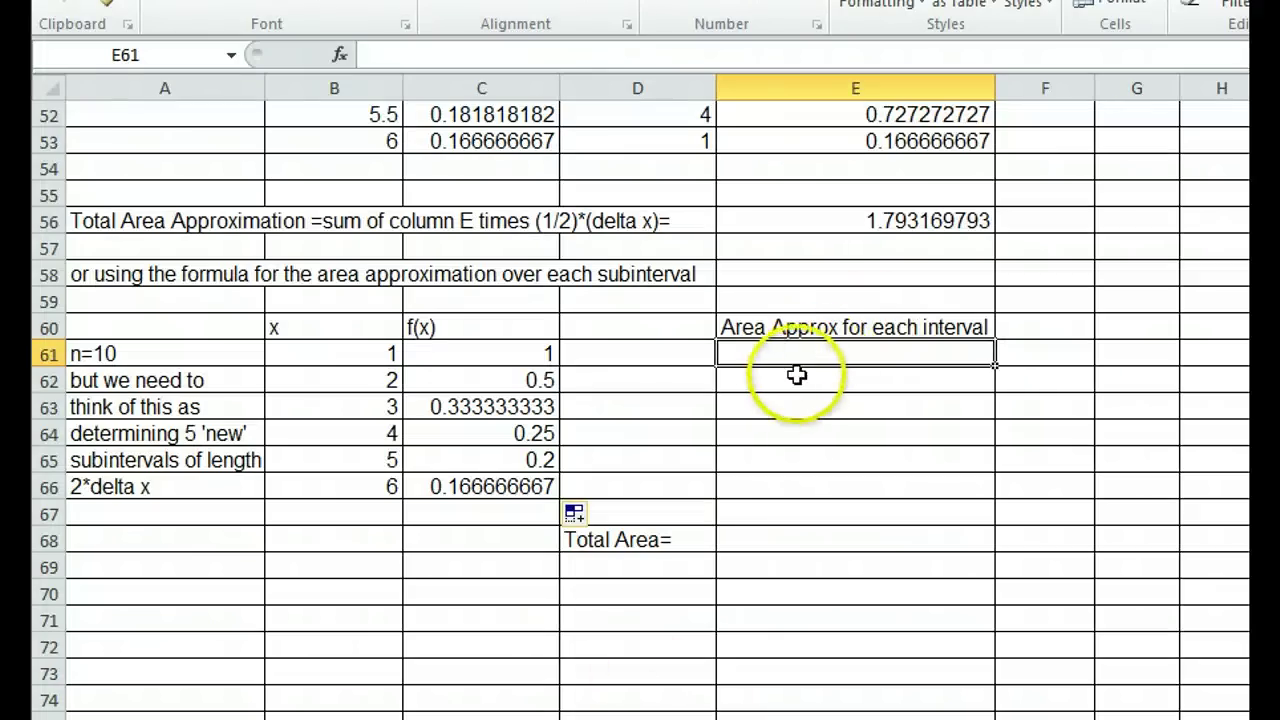
# Return to the Excel worksheet at cell E62
pyautogui.click(783, 383)
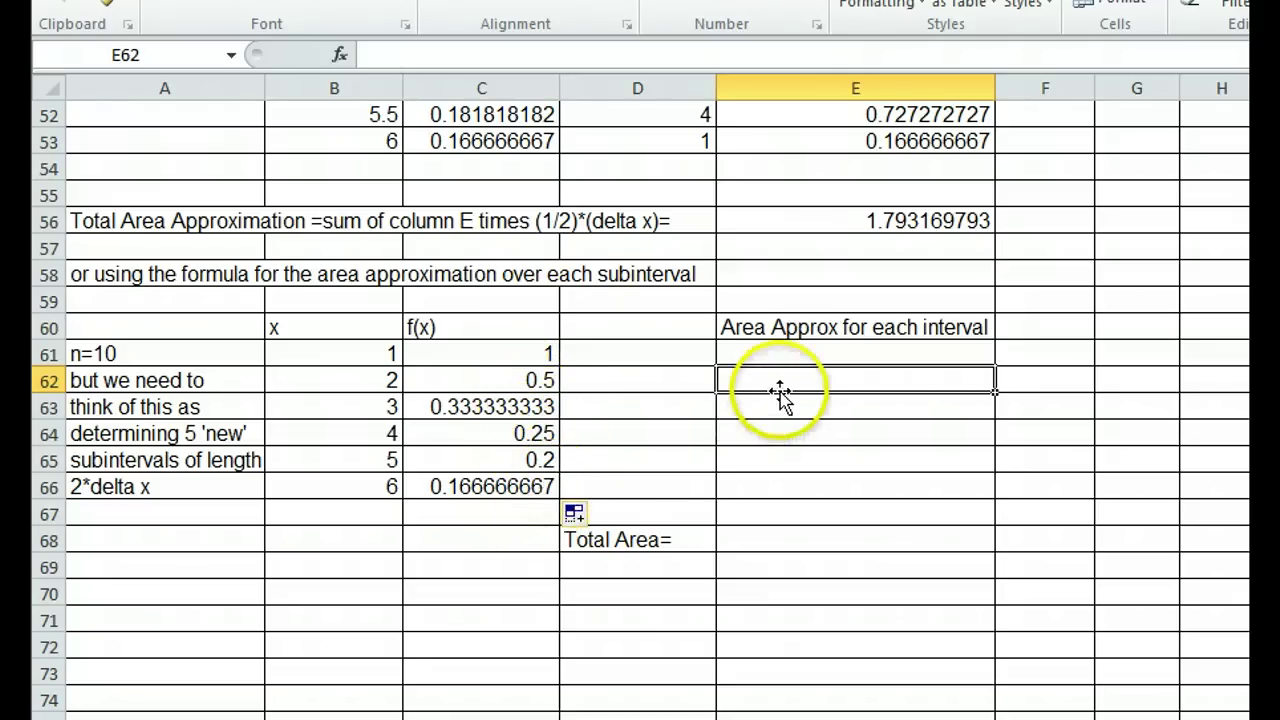
# Enter =(1/3)*(C61+4*1/((B61+B62)/2)+C62)*0.5 in E62, giving 0.694444444
pyautogui.write('=(1/3)*(')
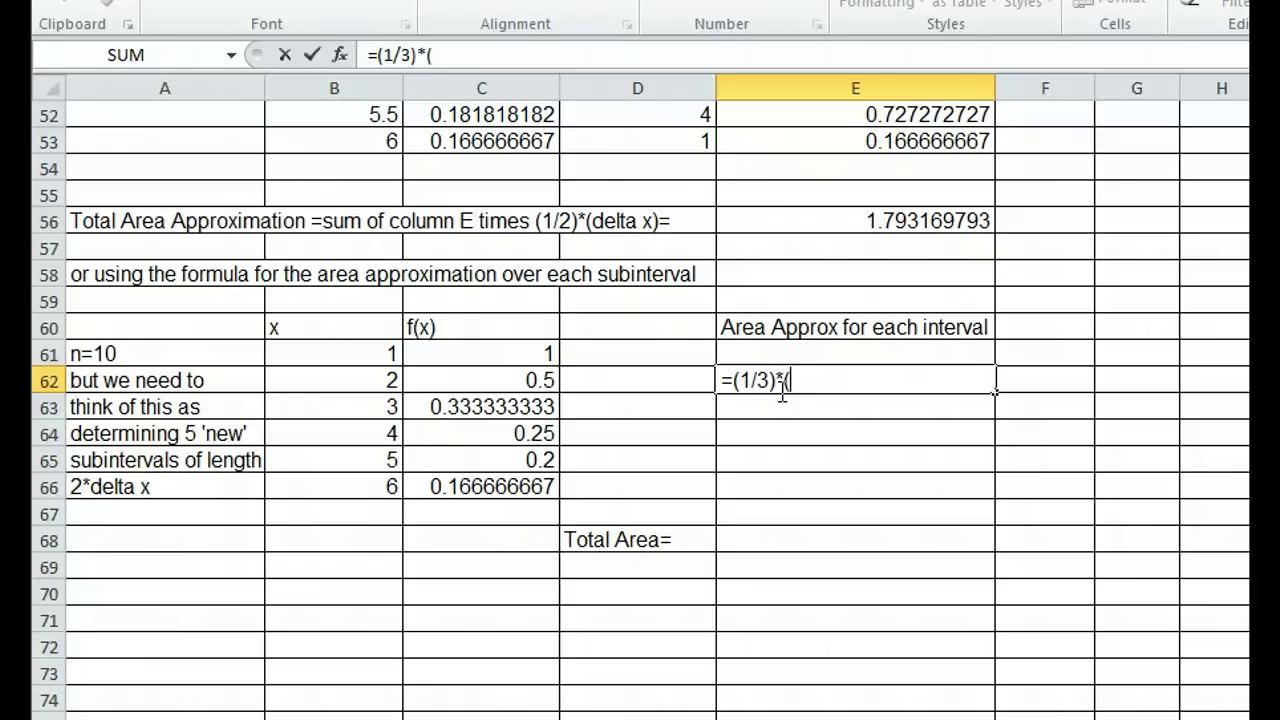
pyautogui.write('b')
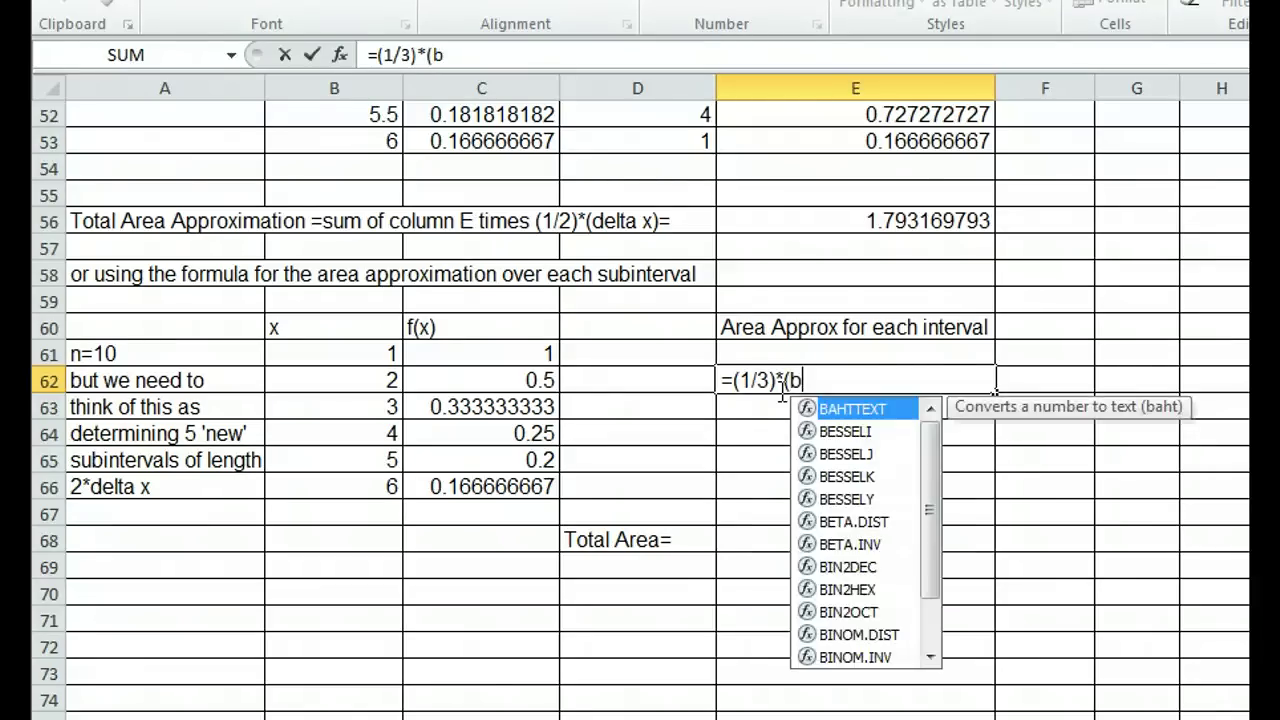
pyautogui.press('BackSpace')
pyautogui.write('c61+4*1/(')
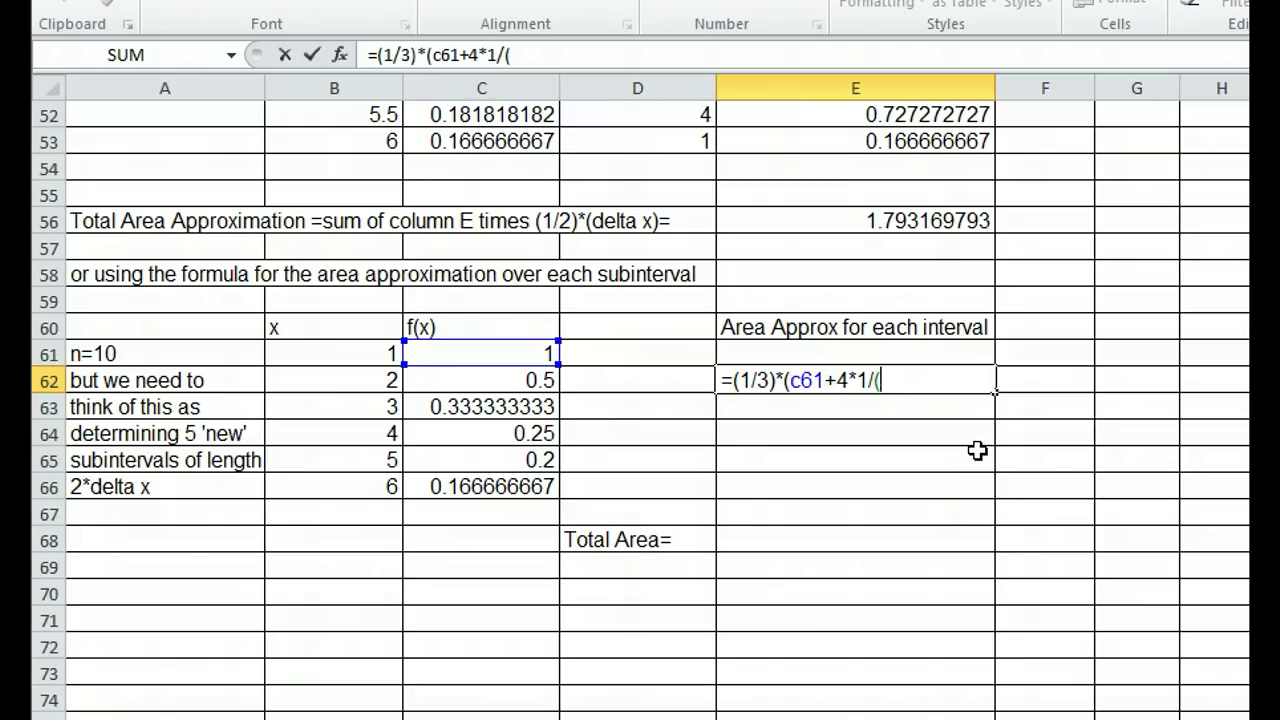
pyautogui.write('(b')
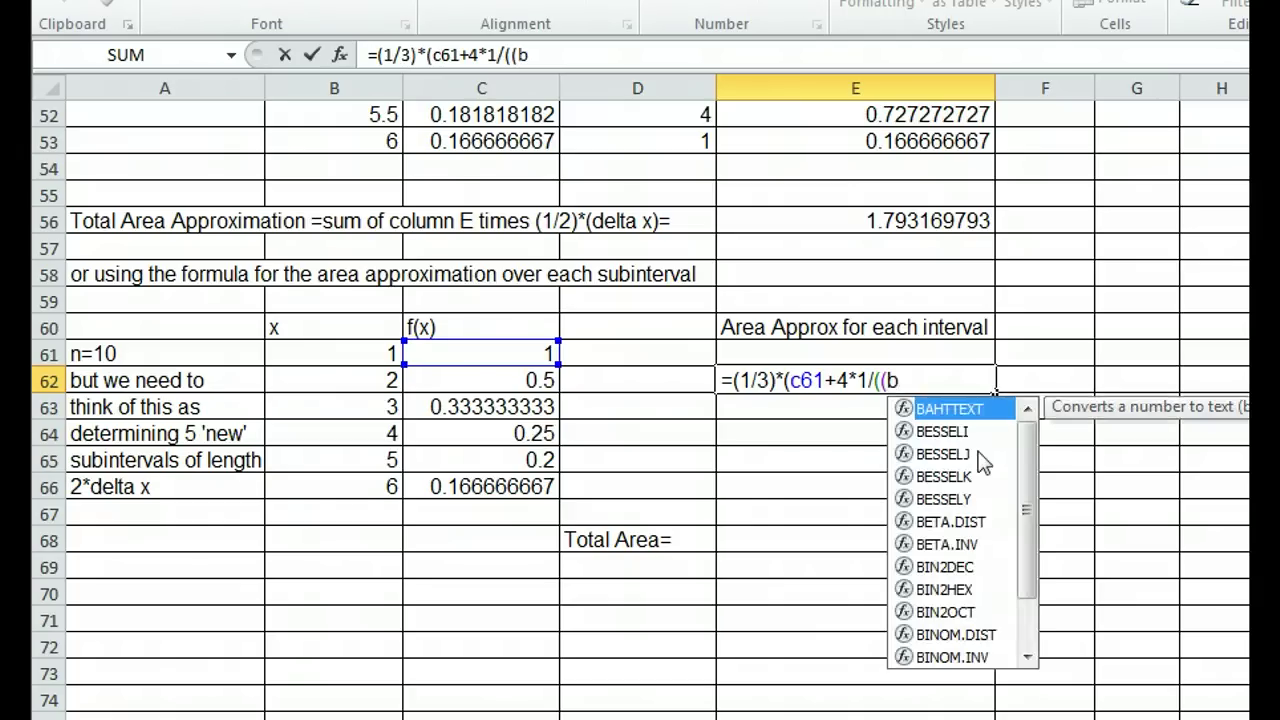
pyautogui.write('61')
pyautogui.press('BackSpace')
pyautogui.write('61+b62)/2)+')
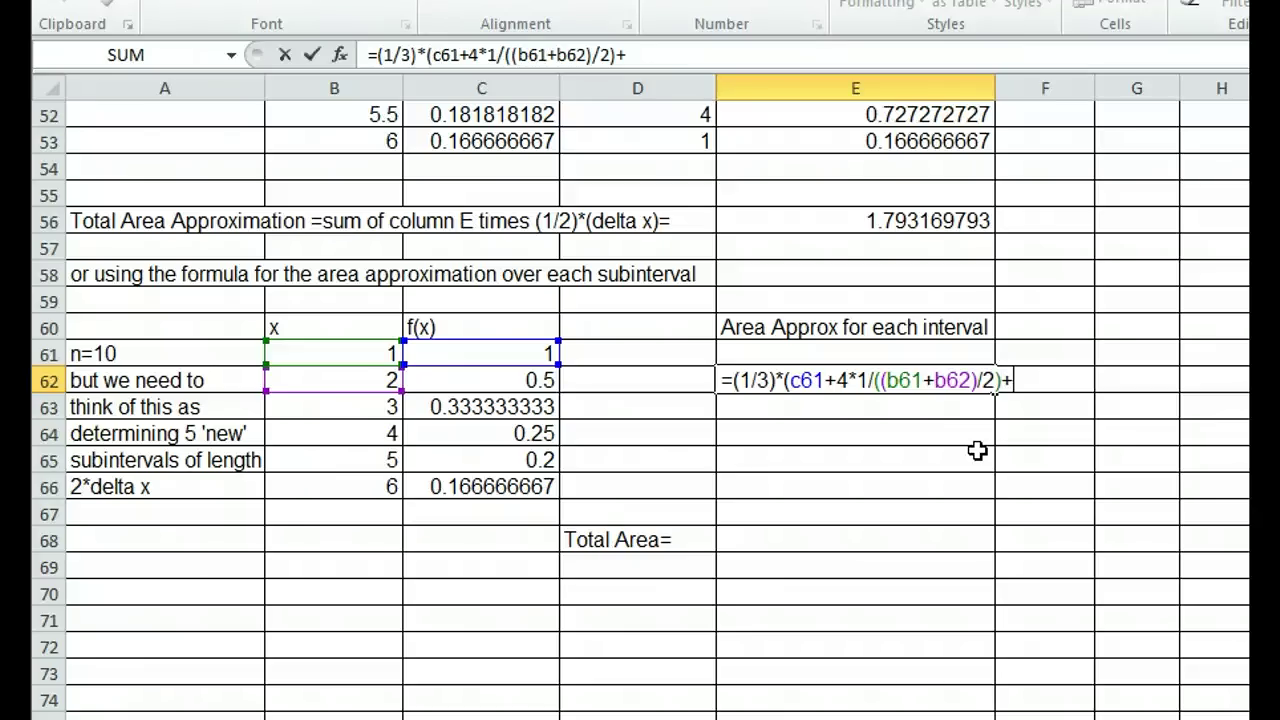
pyautogui.write('b')
pyautogui.press('BackSpace')
pyautogui.write('c62)*.5')
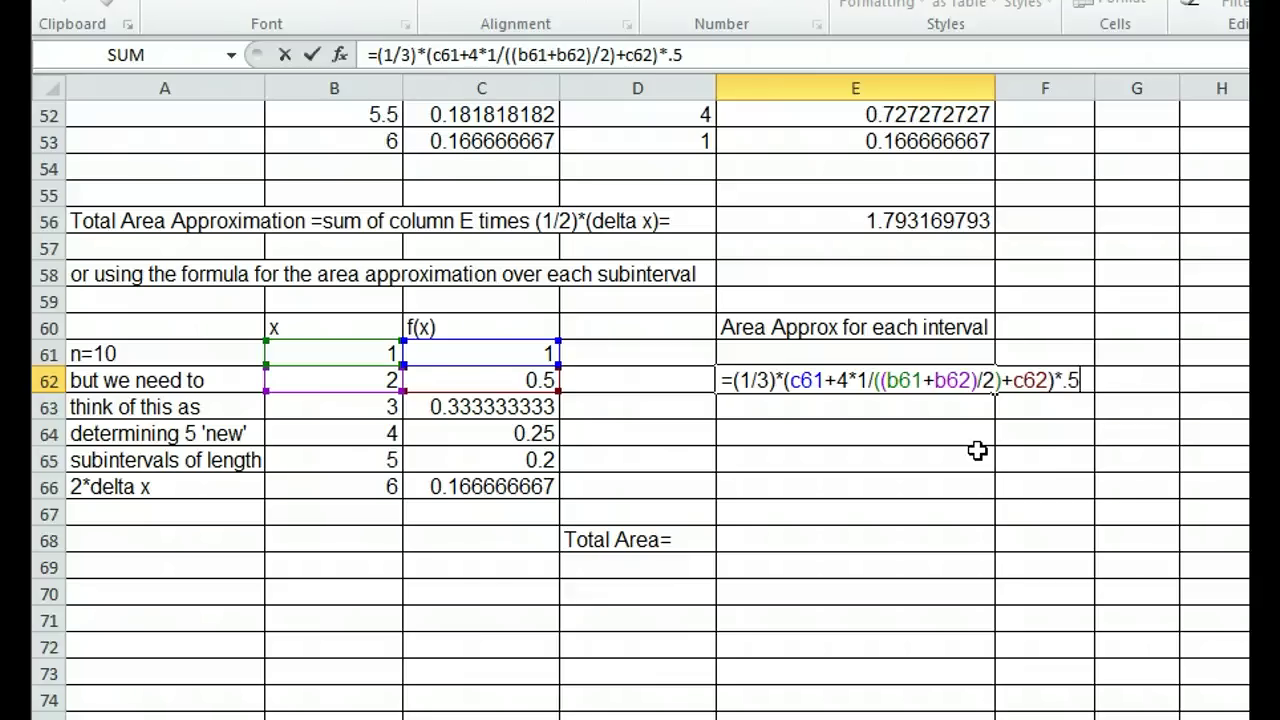
pyautogui.press('Return')
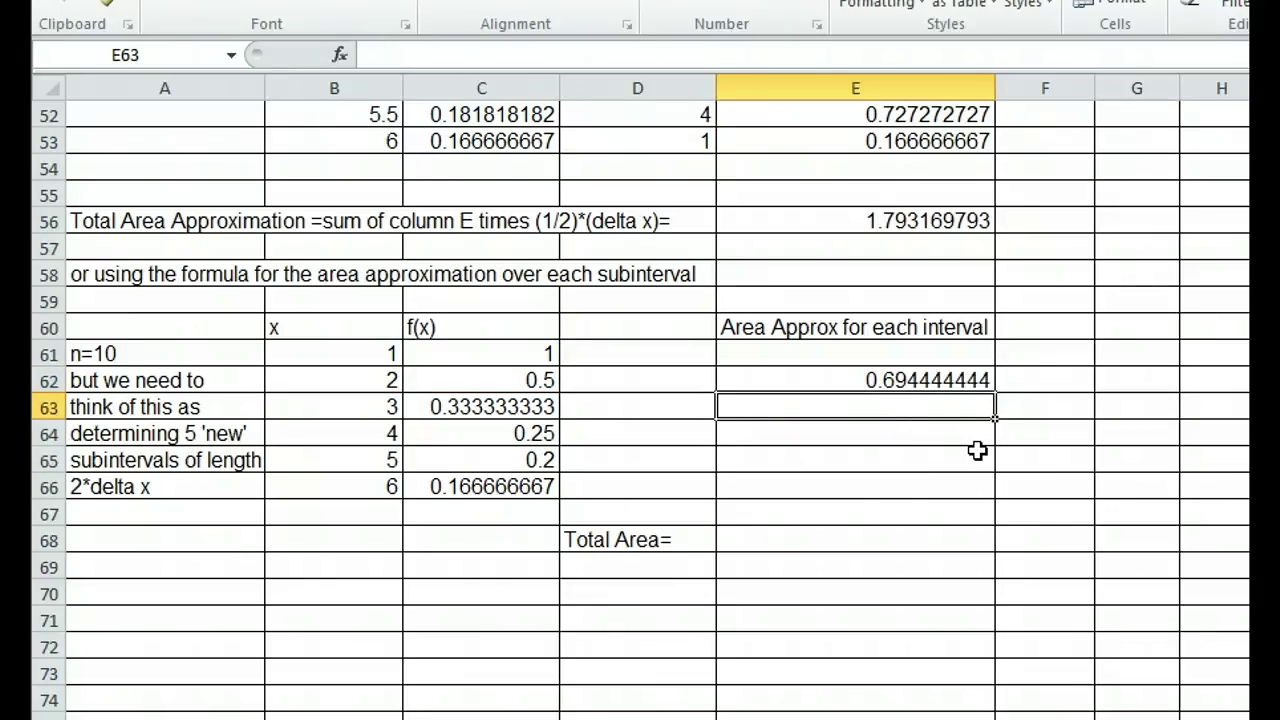
pyautogui.click(848, 382)
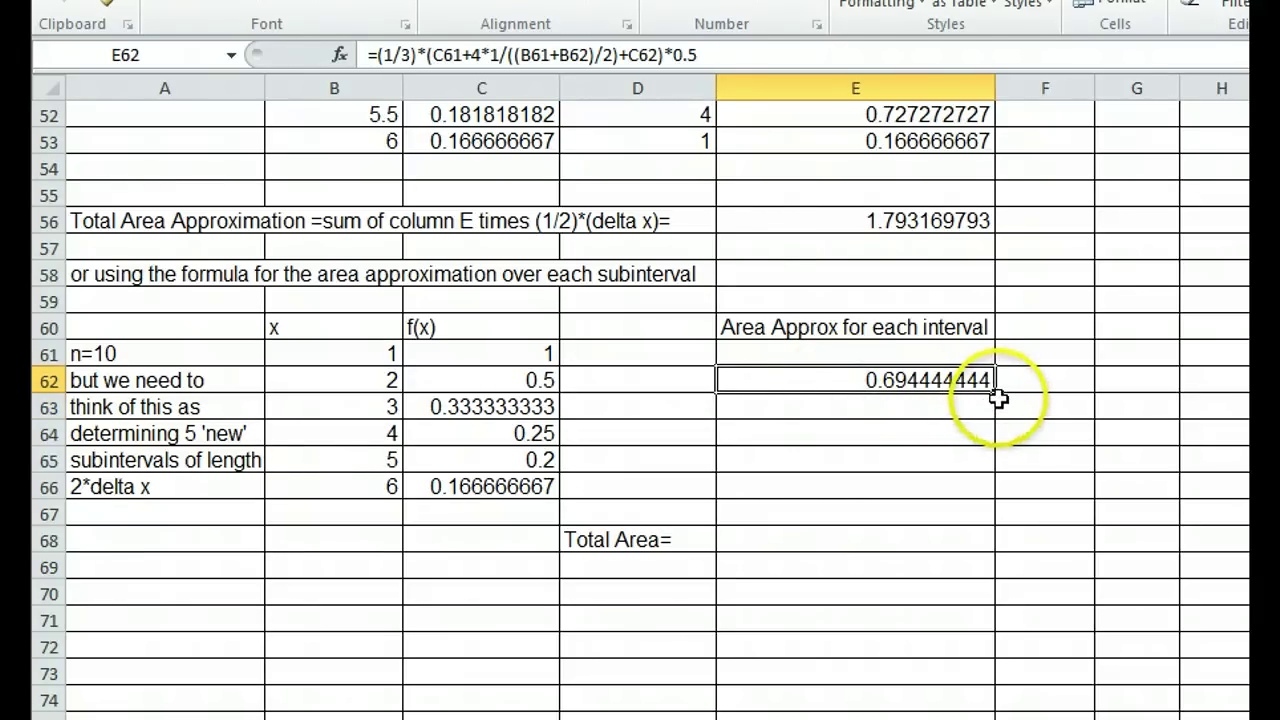
# Fill the area formula down to E66 and enter =SUM(E62:E66) in E68, giving 1.793169793
pyautogui.moveTo(996, 394); pyautogui.dragTo(981, 490)
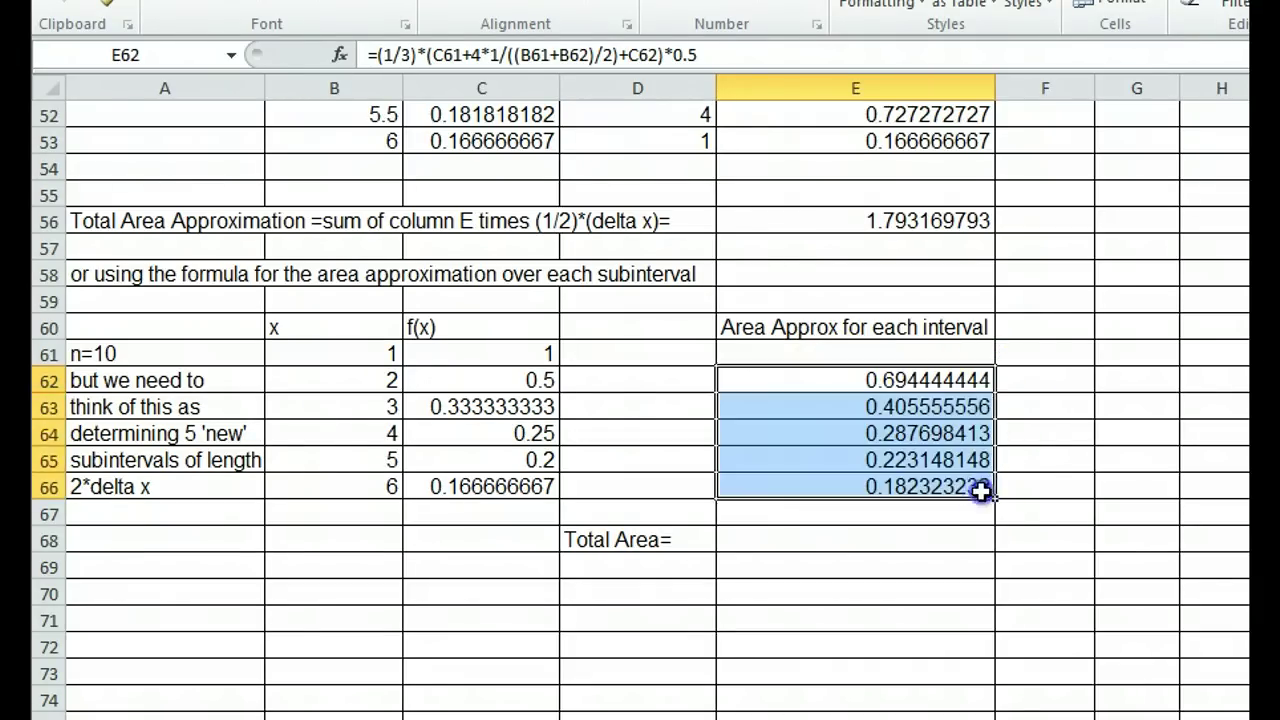
pyautogui.click(822, 546)
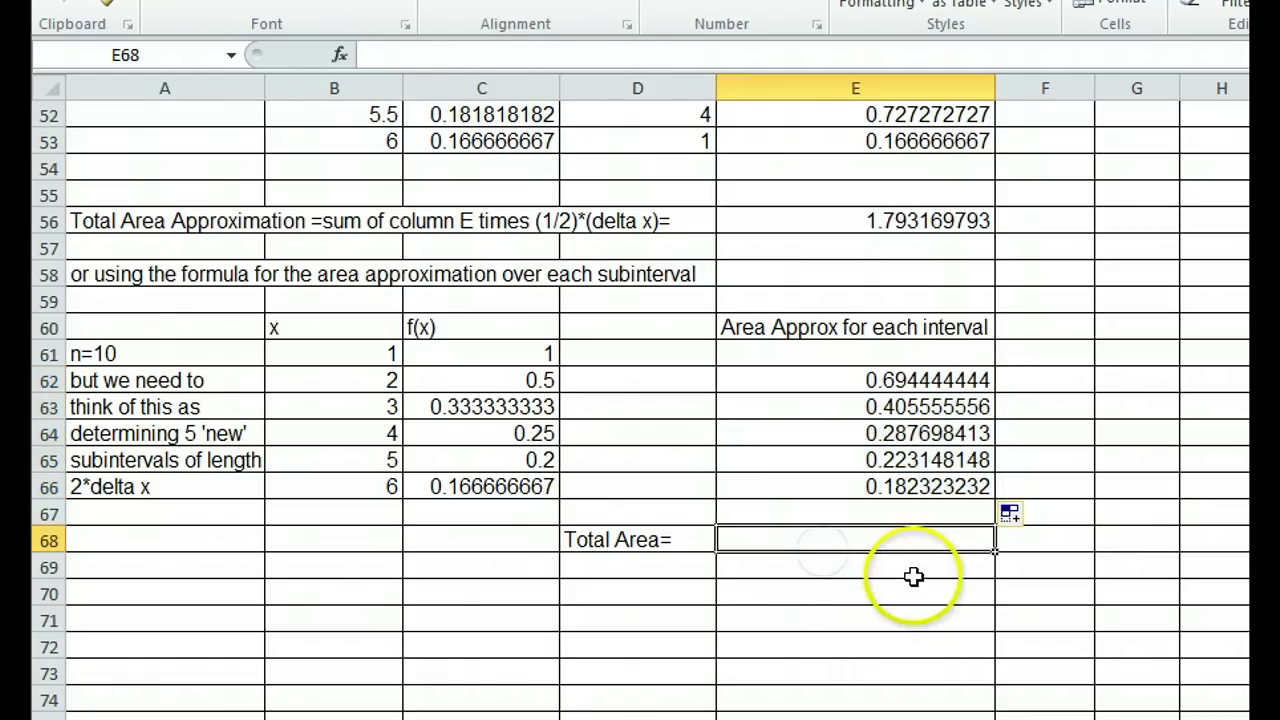
pyautogui.write('=s')
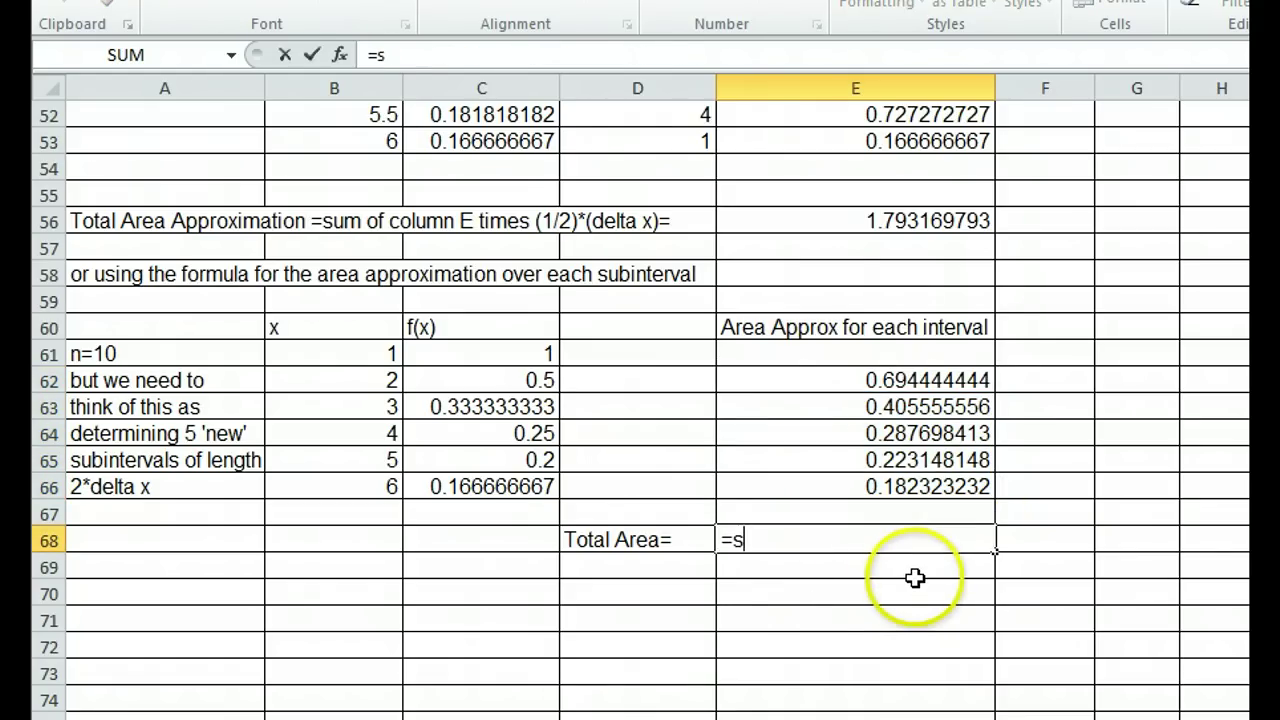
pyautogui.write('um(')
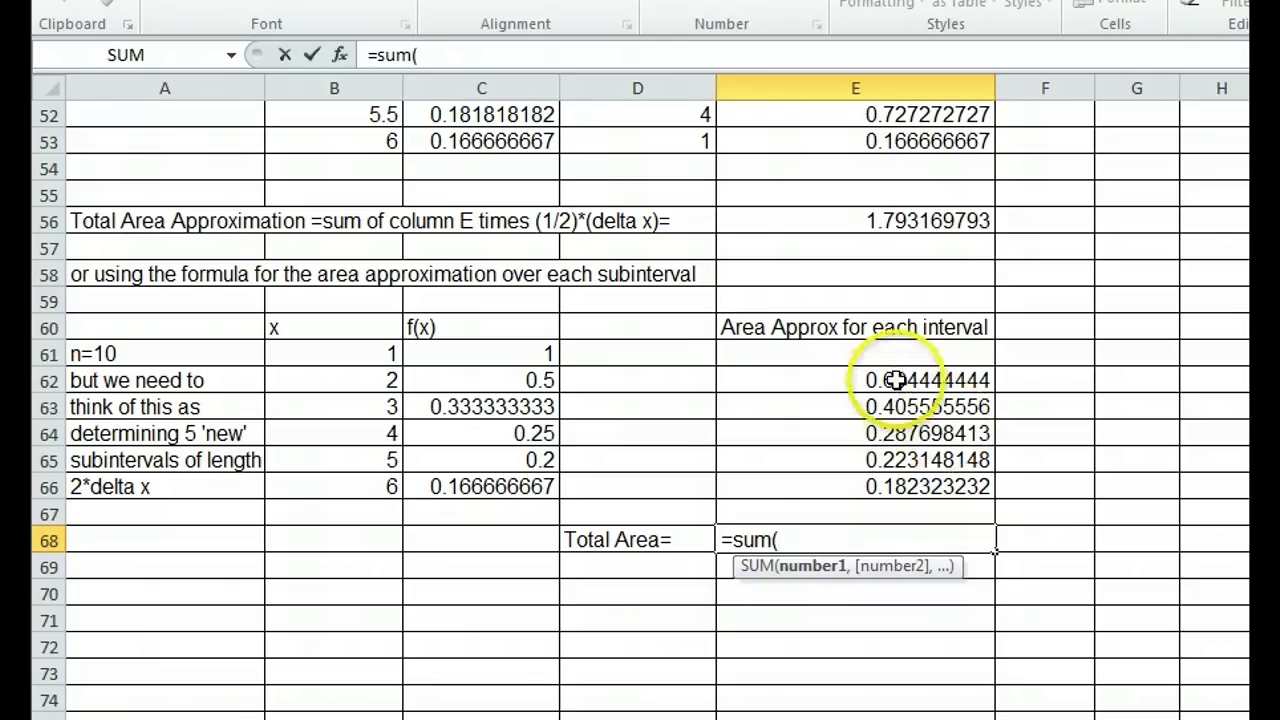
pyautogui.moveTo(893, 380); pyautogui.dragTo(910, 490)
pyautogui.write(')')
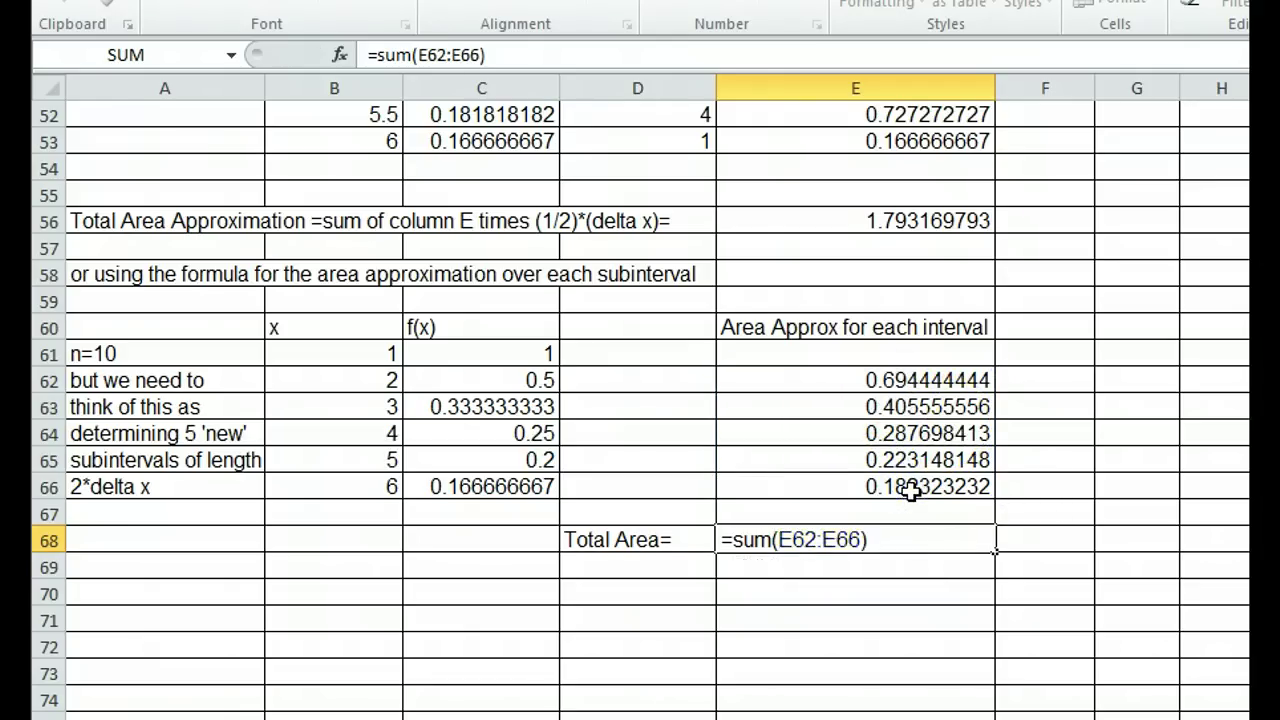
pyautogui.press('Return')
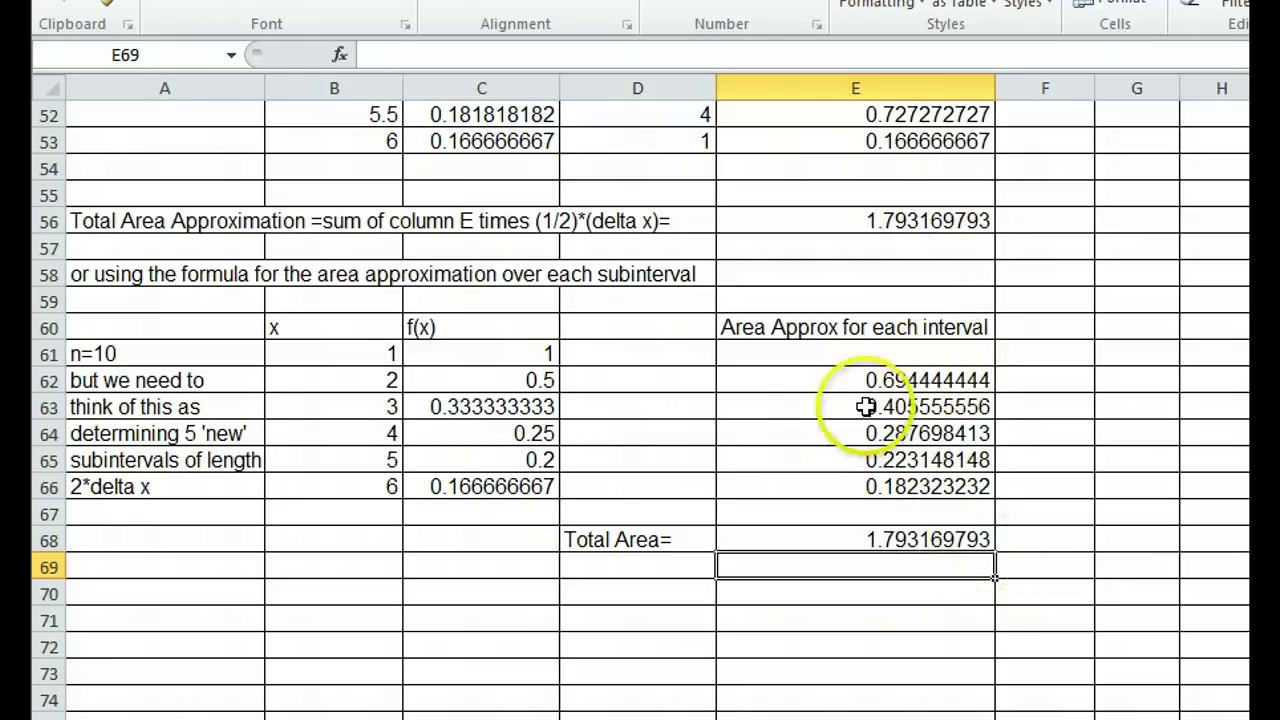
# Enter =ln(6) in E71 to show the exact value 1.791759469
pyautogui.scroll(-1, 935, 405)
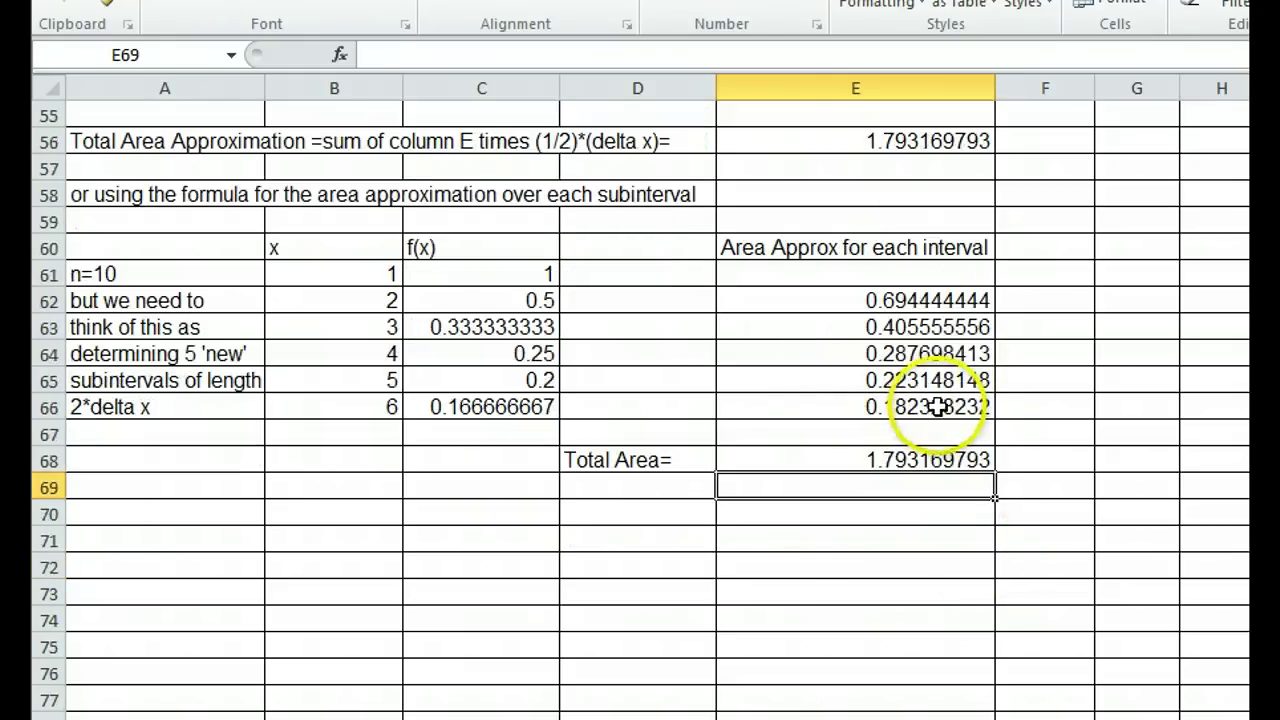
pyautogui.click(753, 541)
pyautogui.write('=')
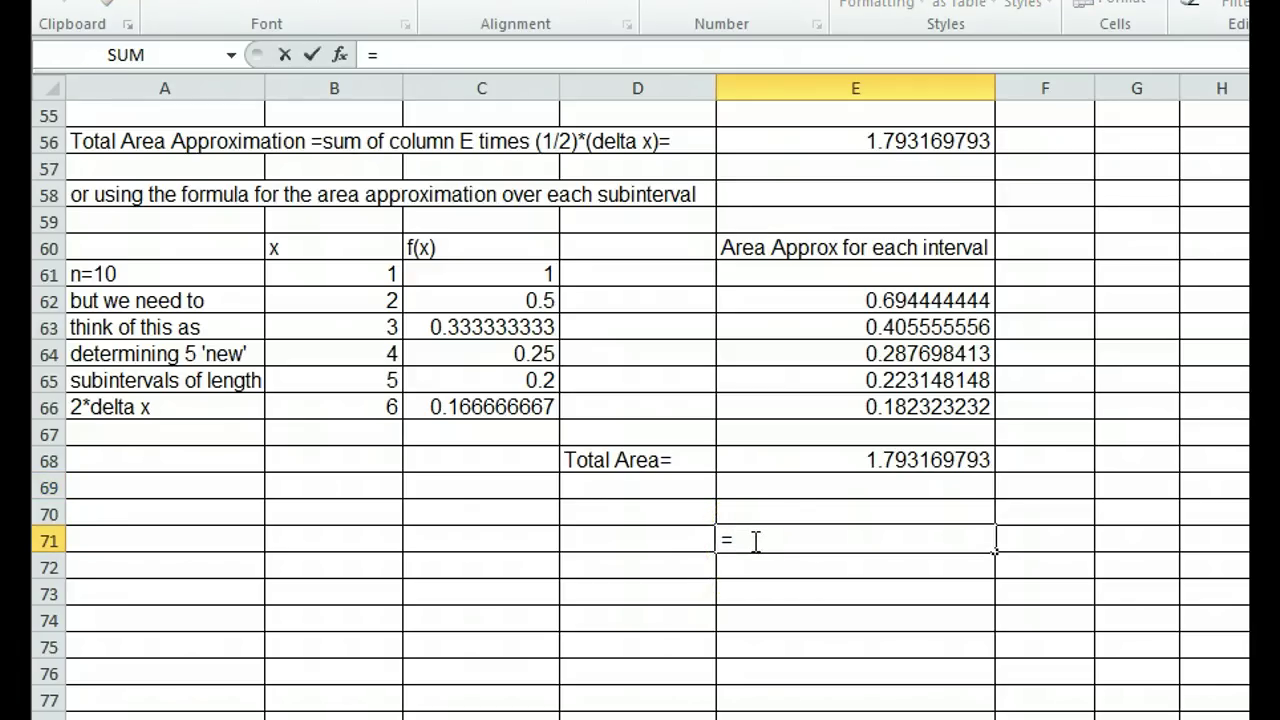
pyautogui.write('ln(')
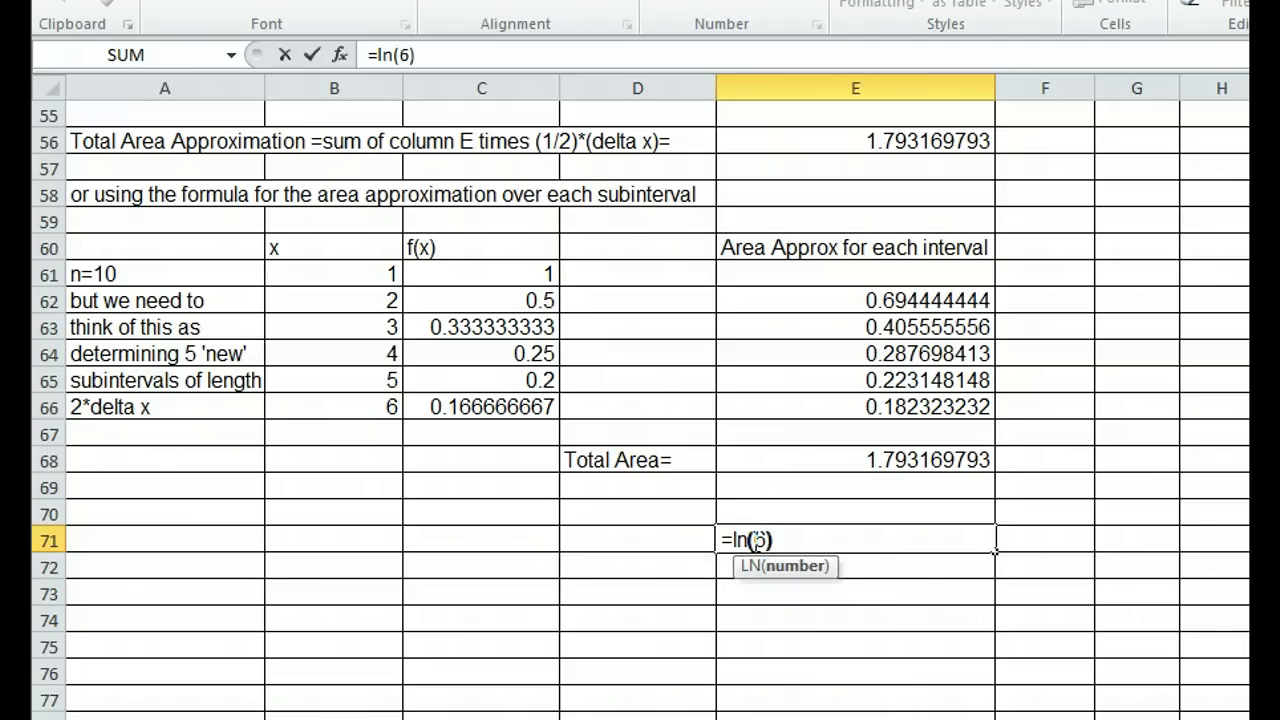
pyautogui.write('6)')
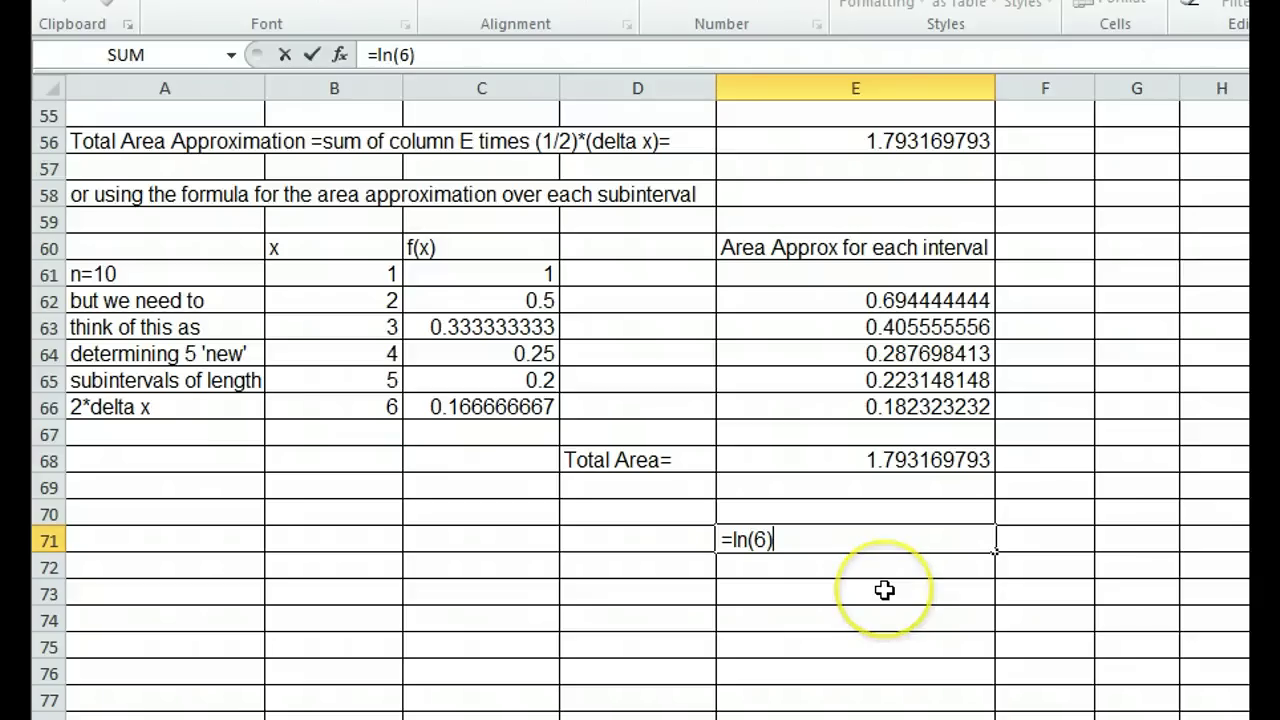
pyautogui.press('Return')
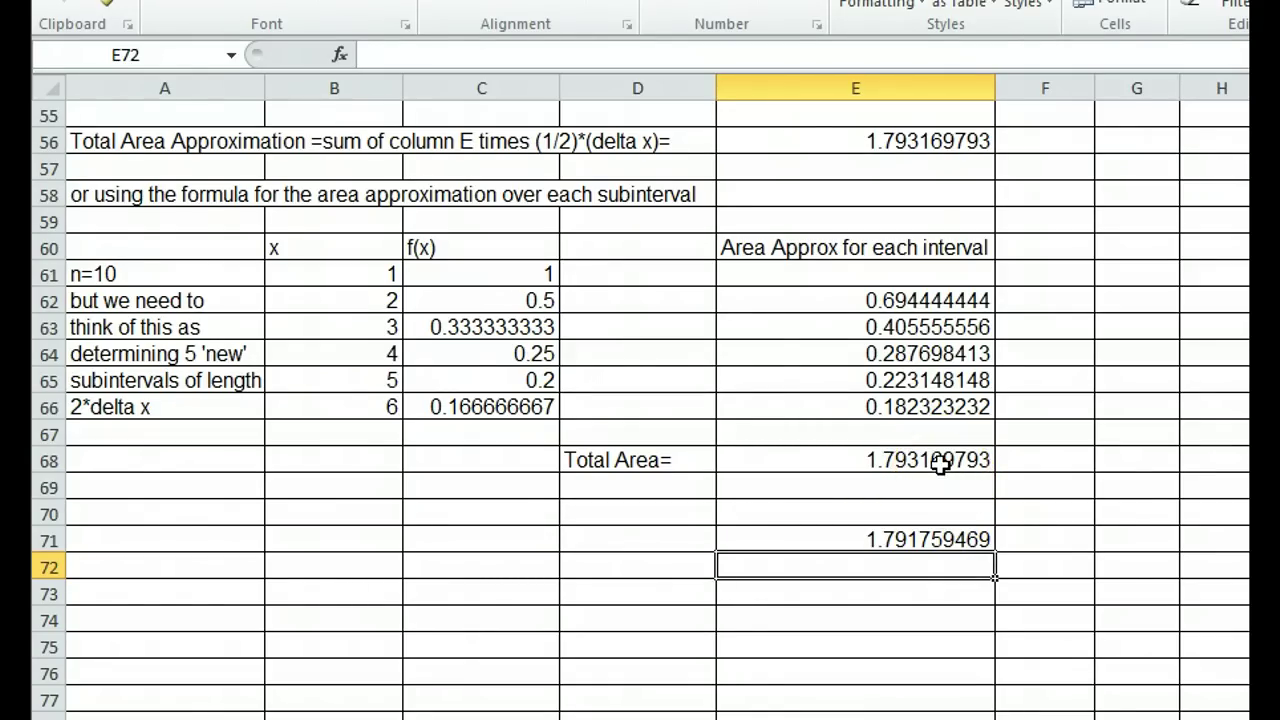
pyautogui.scroll(1, 940, 463)
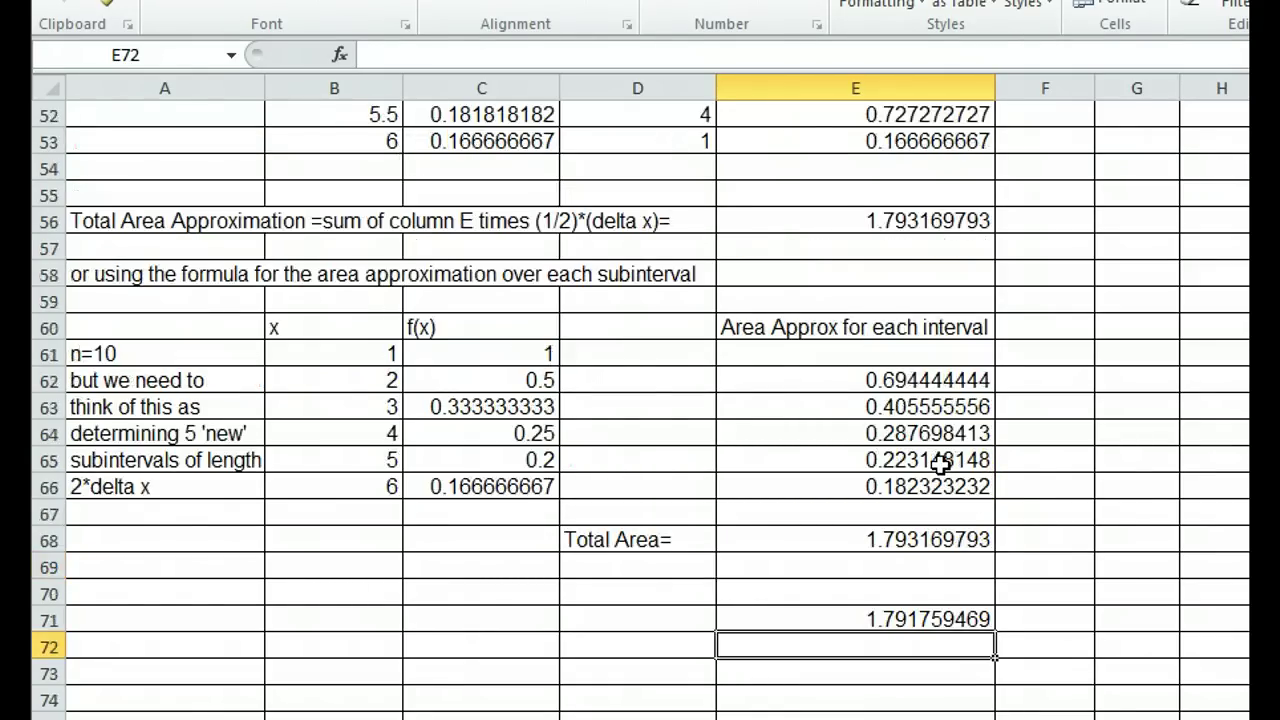
pyautogui.scroll(7, 641, 412)
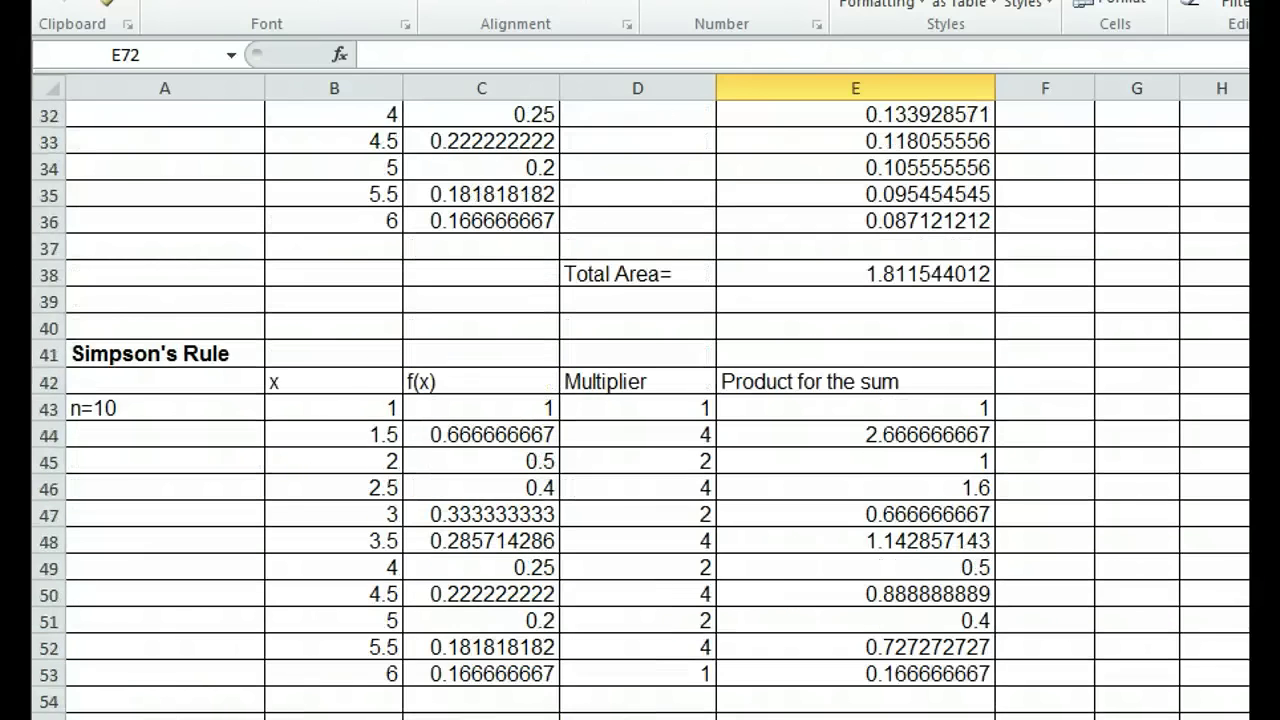
pyautogui.scroll(-5, 641, 406)
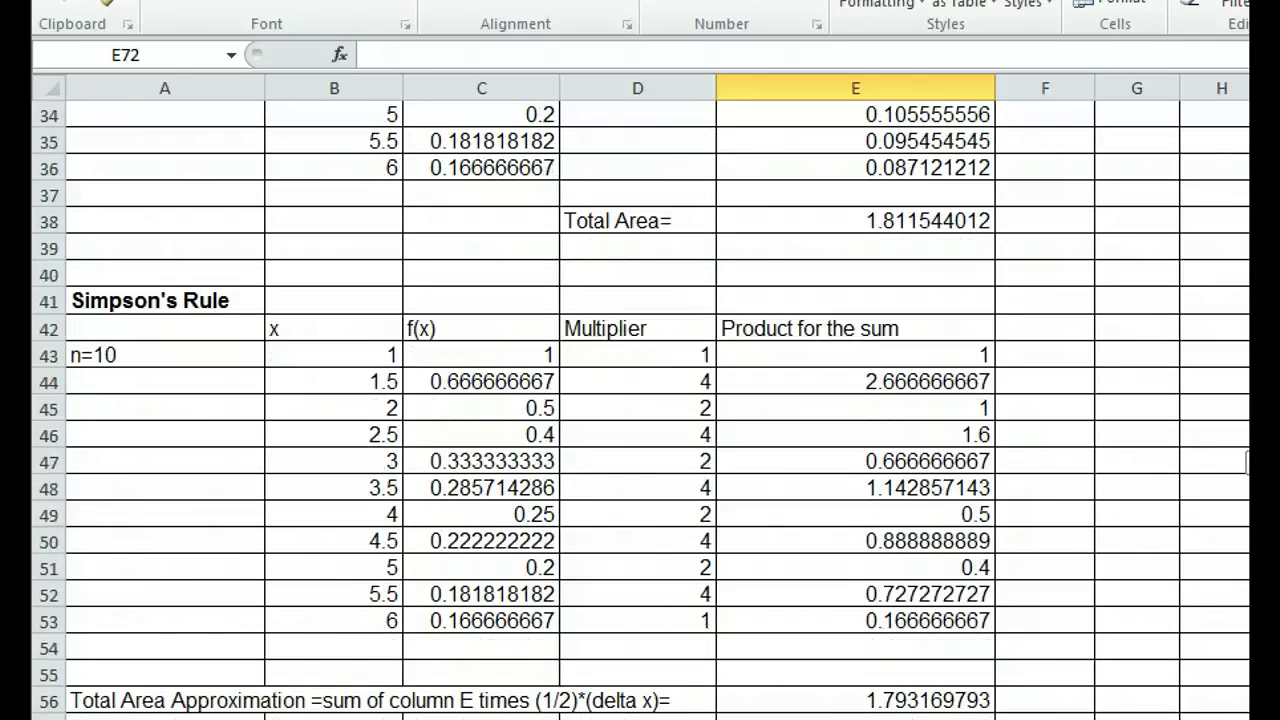
pyautogui.scroll(-1, 641, 406)
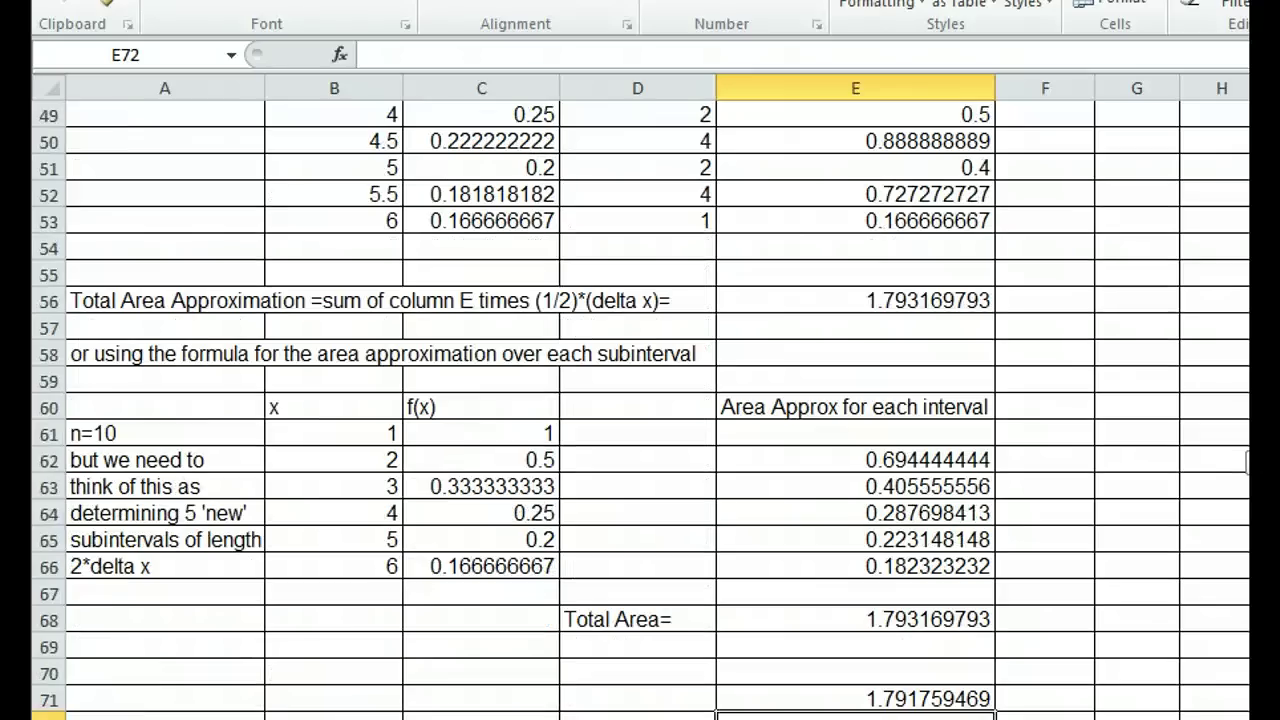
pyautogui.scroll(-1, 641, 406)
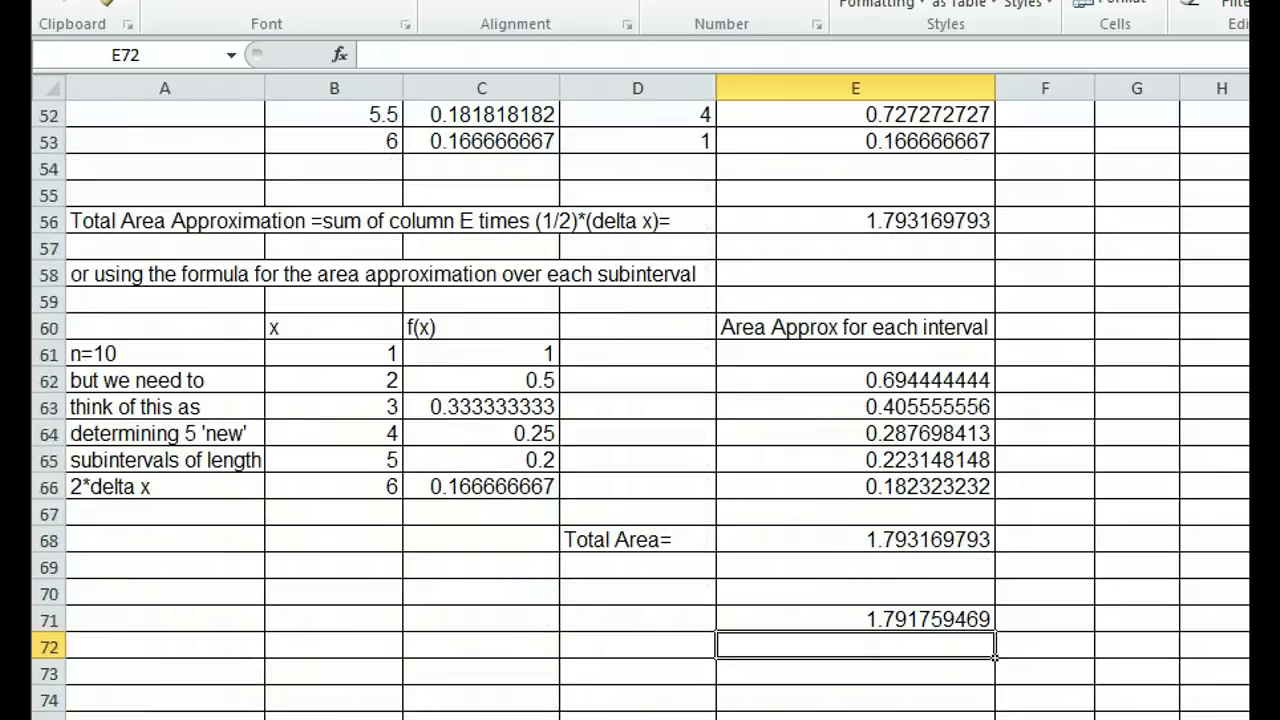